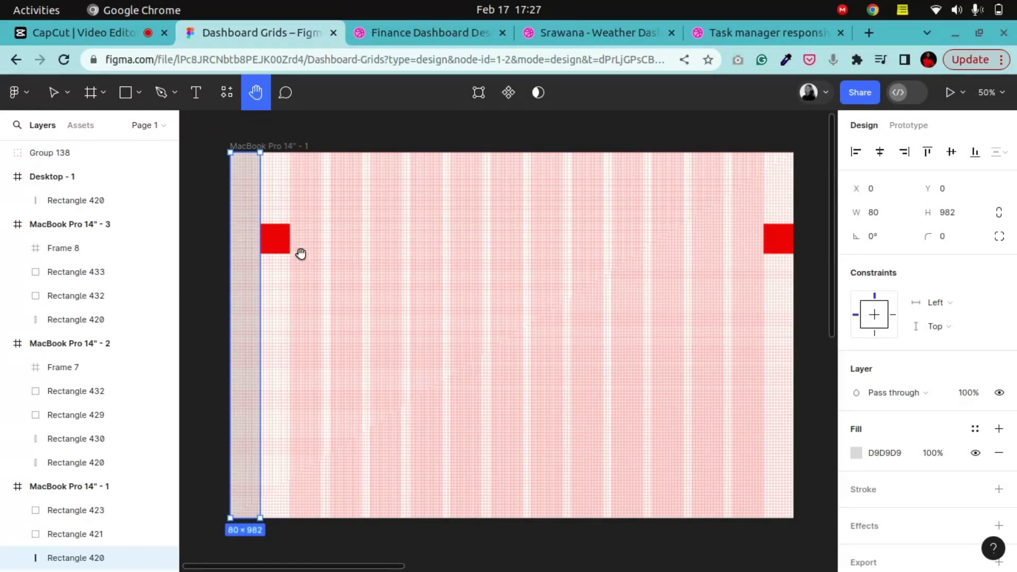
- Look over the sidebars, margins and column grids of the three MacBook Pro 14" frames
{"action": "left_click_drag", "start_coordinate": [661, 250], "coordinate": [268, 271]}
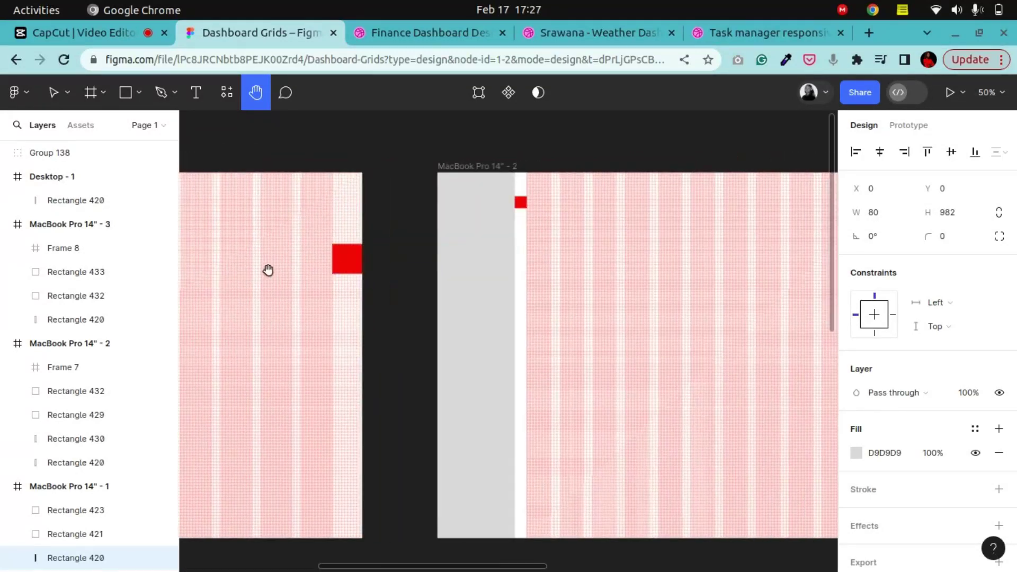
{"action": "left_click_drag", "start_coordinate": [548, 279], "coordinate": [374, 266]}
{"action": "left_click_drag", "start_coordinate": [645, 268], "coordinate": [357, 270]}
{"action": "left_click_drag", "start_coordinate": [596, 272], "coordinate": [281, 273]}
{"action": "left_click_drag", "start_coordinate": [548, 275], "coordinate": [679, 273]}
{"action": "left_click_drag", "start_coordinate": [357, 277], "coordinate": [658, 270]}
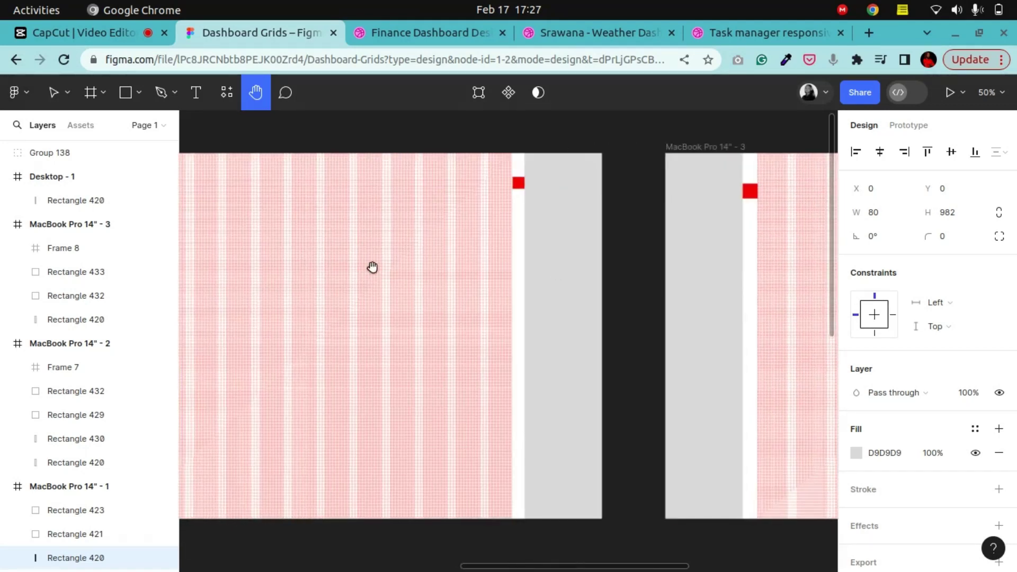
{"action": "left_click_drag", "start_coordinate": [187, 268], "coordinate": [515, 265]}
{"action": "left_click_drag", "start_coordinate": [286, 260], "coordinate": [620, 252]}
{"action": "left_click_drag", "start_coordinate": [341, 259], "coordinate": [477, 257]}
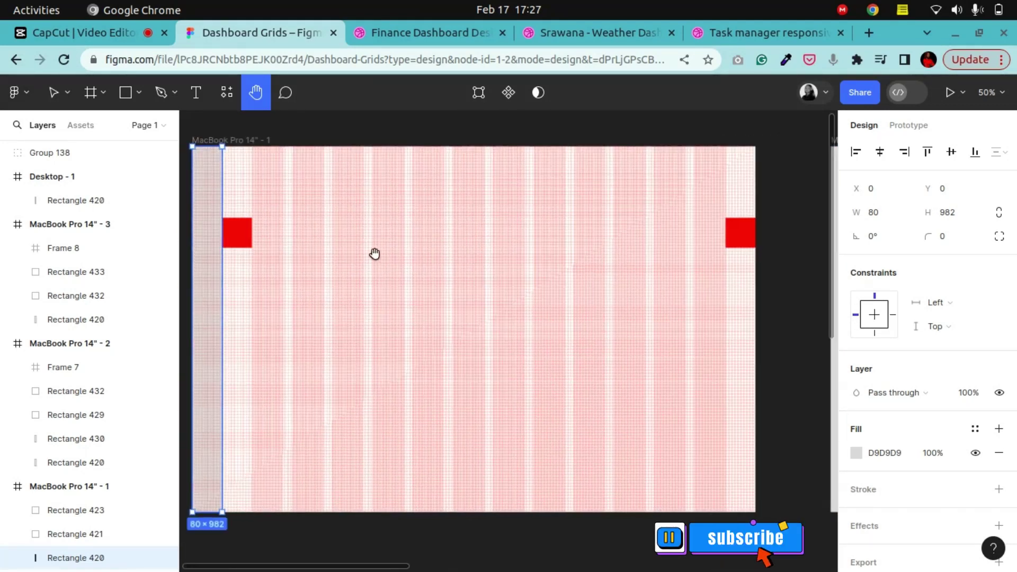
{"action": "left_click_drag", "start_coordinate": [375, 254], "coordinate": [399, 254]}
{"action": "left_click", "coordinate": [50, 94]}
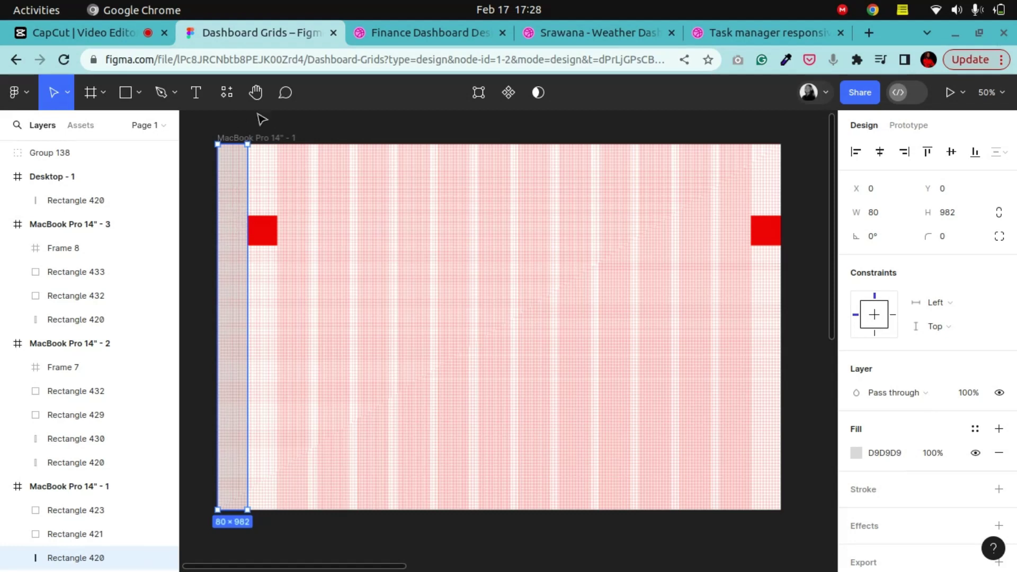
- Compare the three MacBook Pro grid frames with the Finance, Srawana Weather and Task manager dashboard designs on Dribbble
{"action": "left_click", "coordinate": [354, 41]}
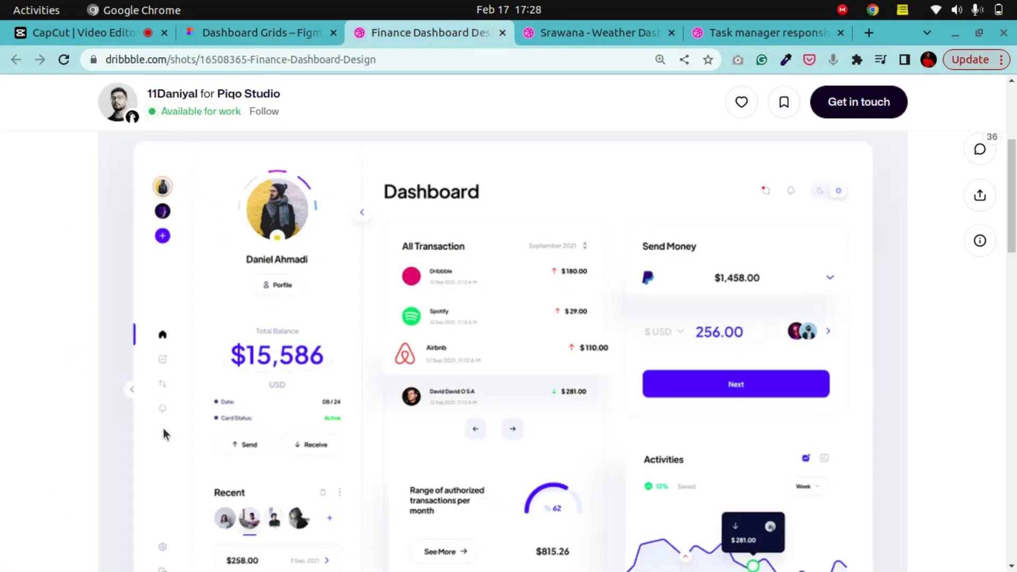
{"action": "left_click", "coordinate": [256, 33]}
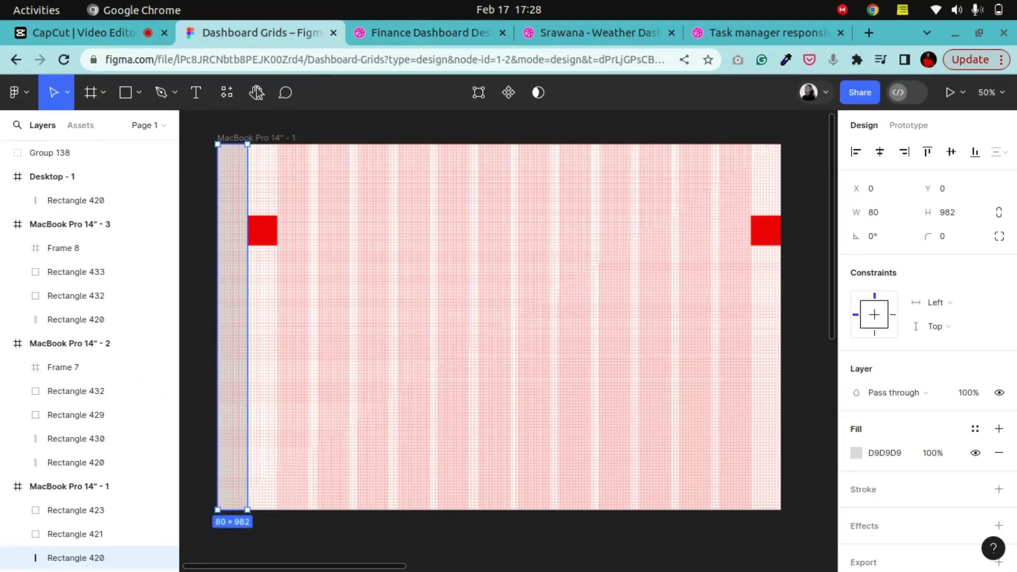
{"action": "scroll", "coordinate": [453, 197], "scroll_direction": "right", "scroll_amount": 10}
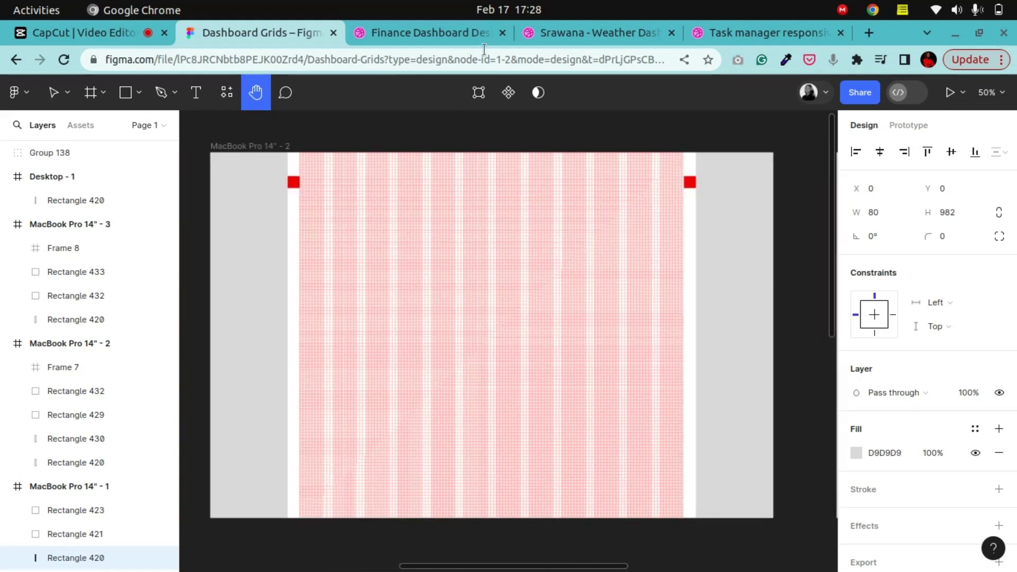
{"action": "left_click", "coordinate": [544, 33]}
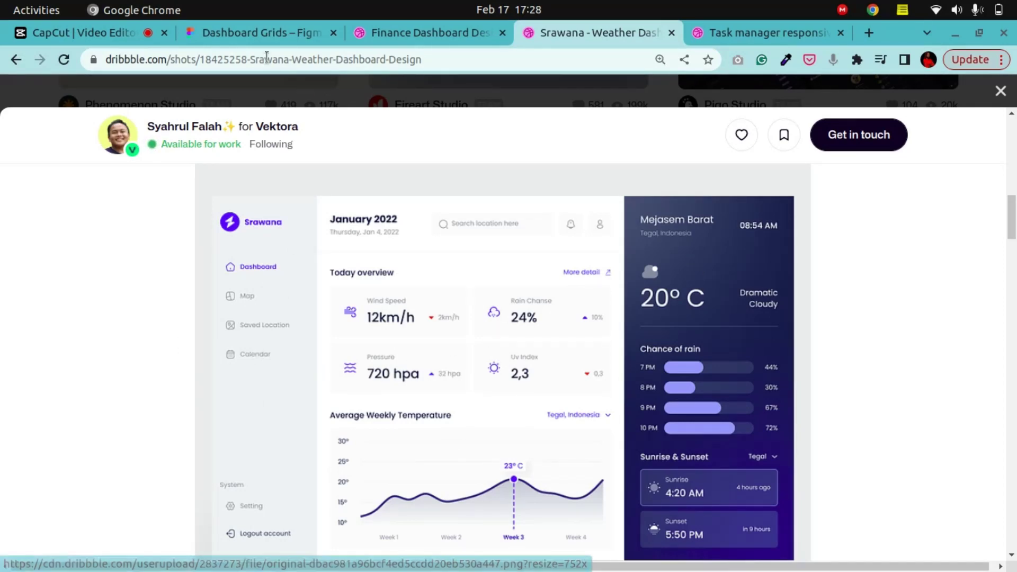
{"action": "left_click", "coordinate": [253, 38]}
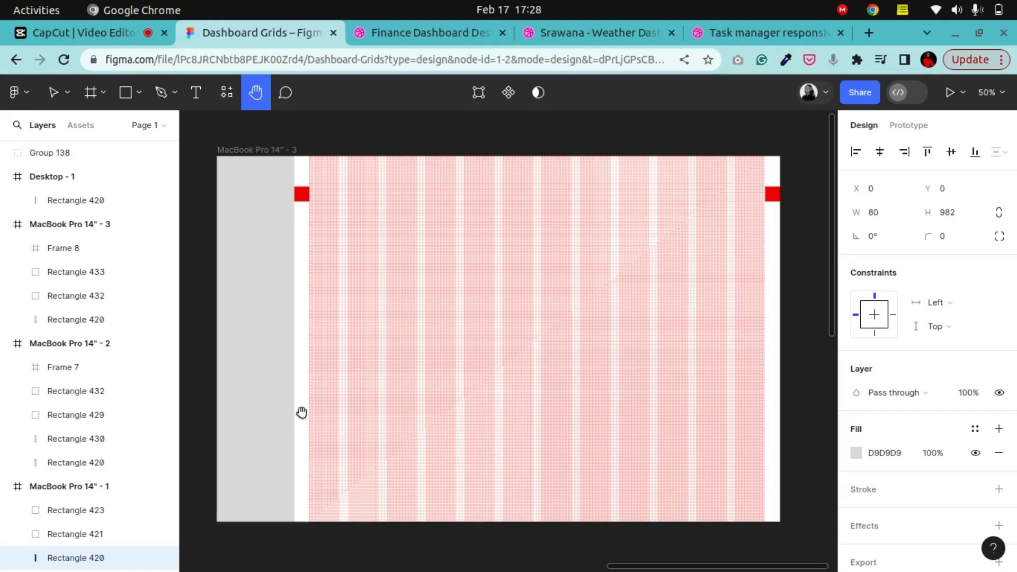
{"action": "left_click", "coordinate": [763, 33]}
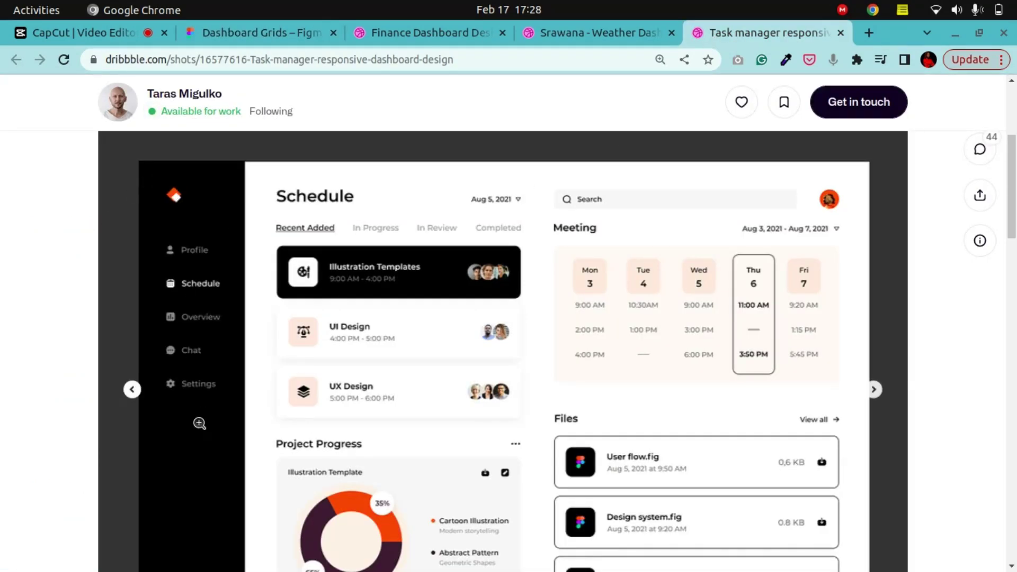
{"action": "left_click", "coordinate": [201, 31]}
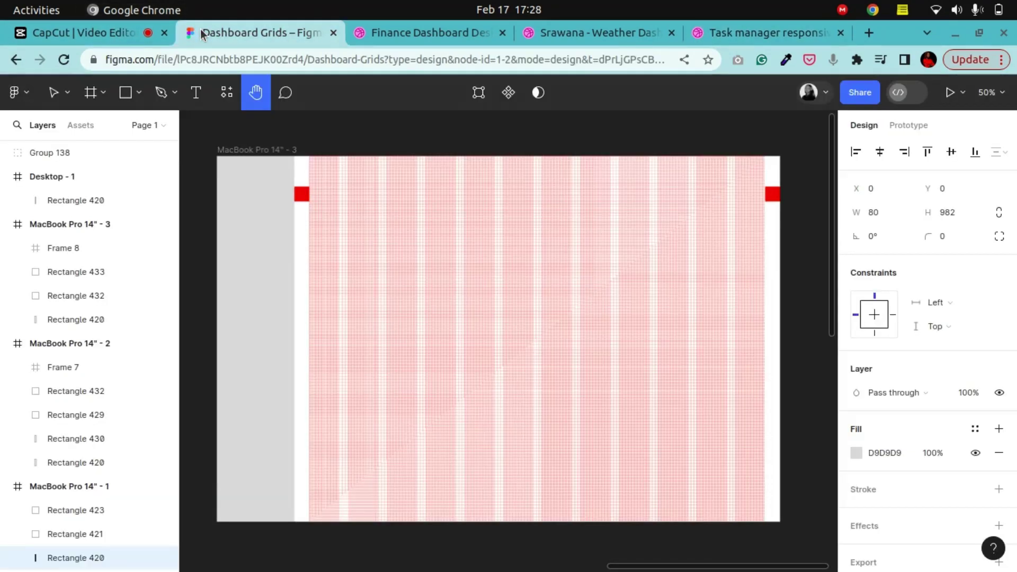
{"action": "scroll", "coordinate": [300, 211], "scroll_direction": "left", "scroll_amount": 15}
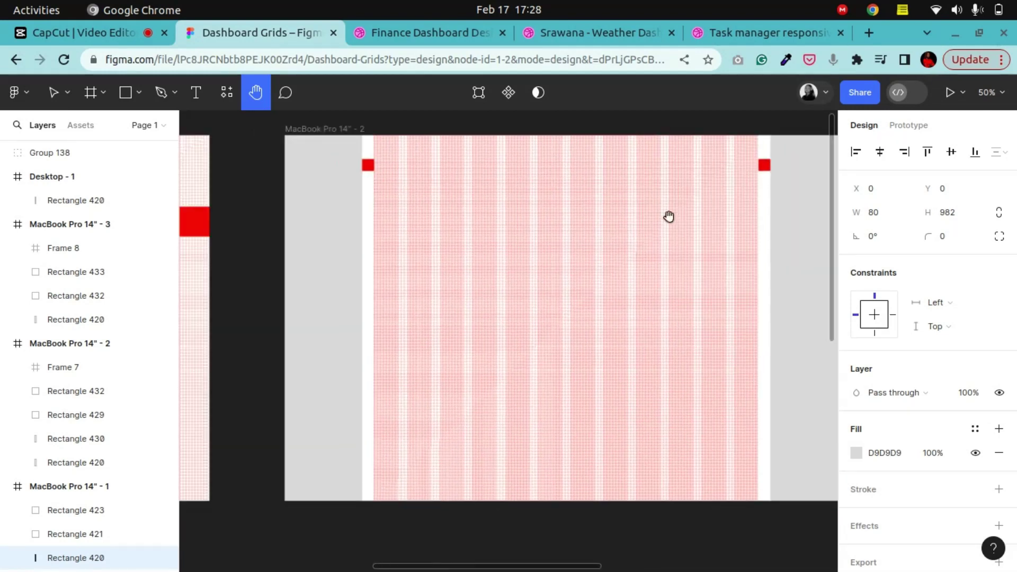
{"action": "scroll", "coordinate": [389, 236], "scroll_direction": "left", "scroll_amount": 5}
{"action": "scroll", "coordinate": [388, 236], "scroll_direction": "up", "scroll_amount": 1}
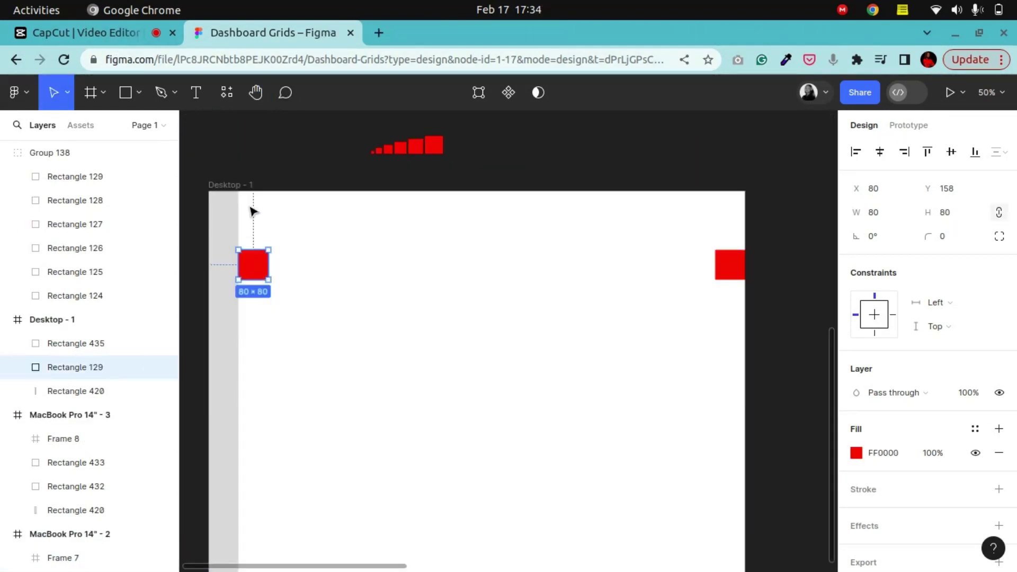
- Select the Desktop - 1 frame and check its dimensions
{"action": "scroll", "coordinate": [246, 191], "scroll_direction": "down", "scroll_amount": 2}
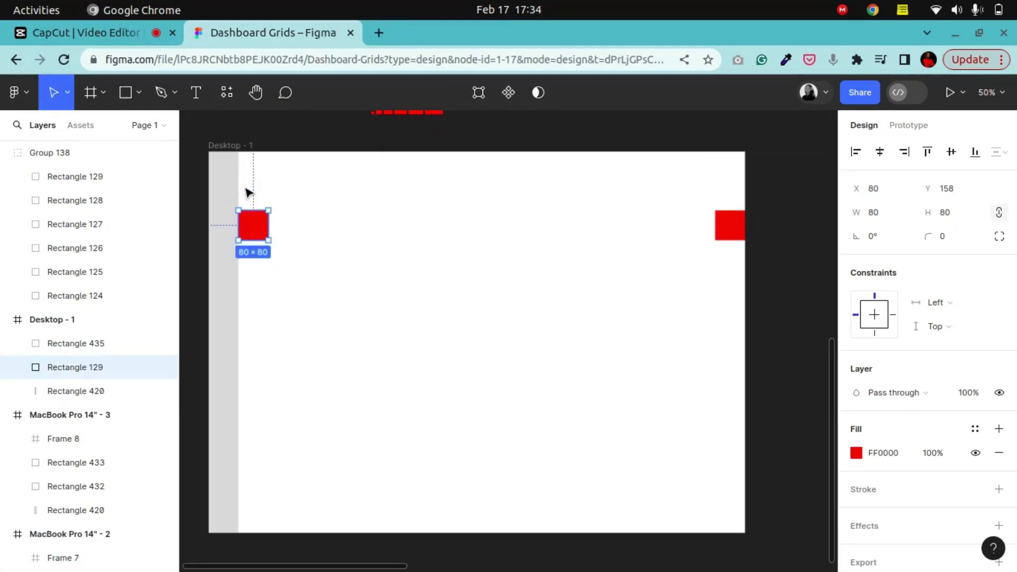
{"action": "left_click", "coordinate": [233, 147]}
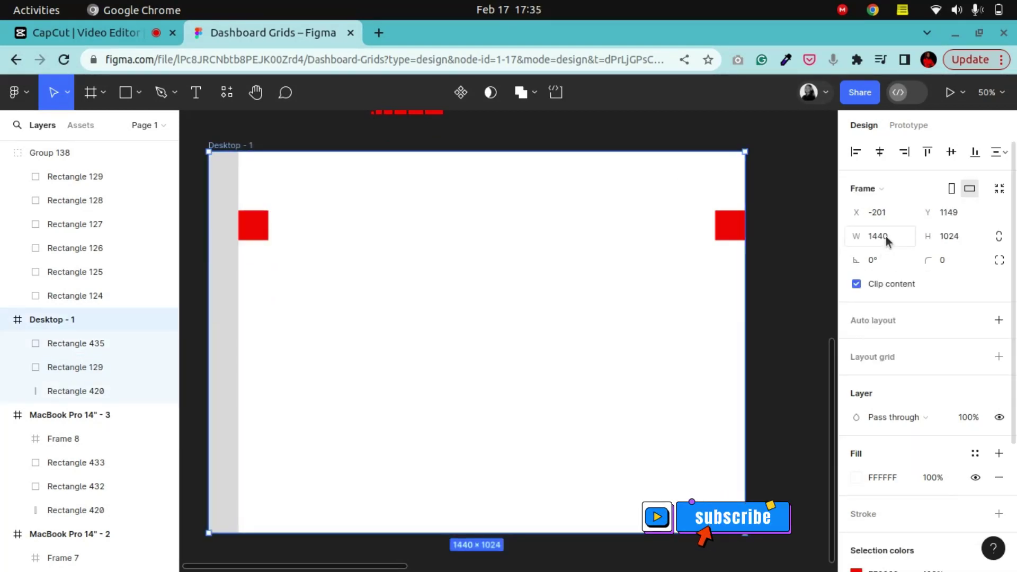
{"action": "left_click", "coordinate": [92, 93]}
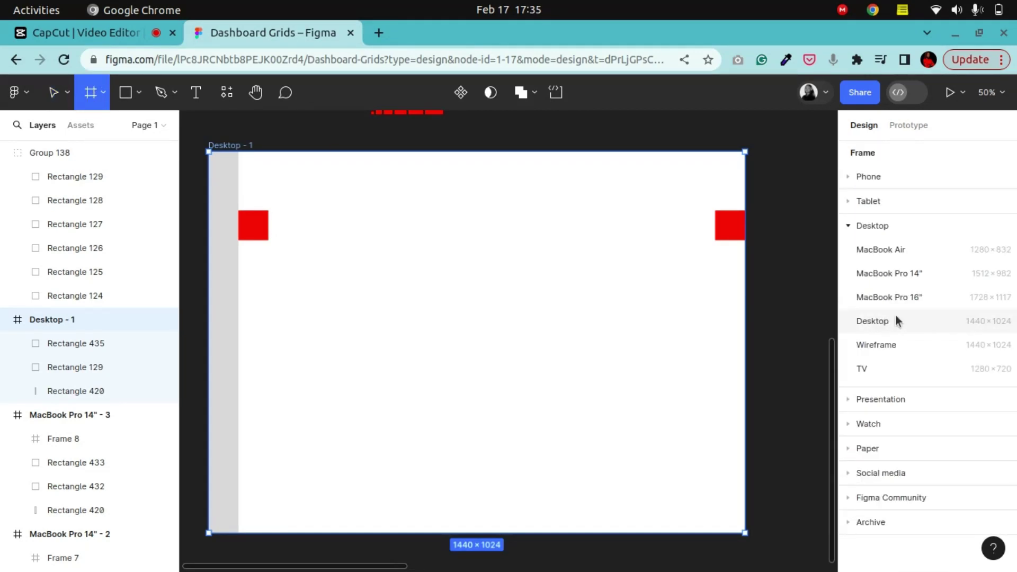
{"action": "left_click", "coordinate": [319, 139]}
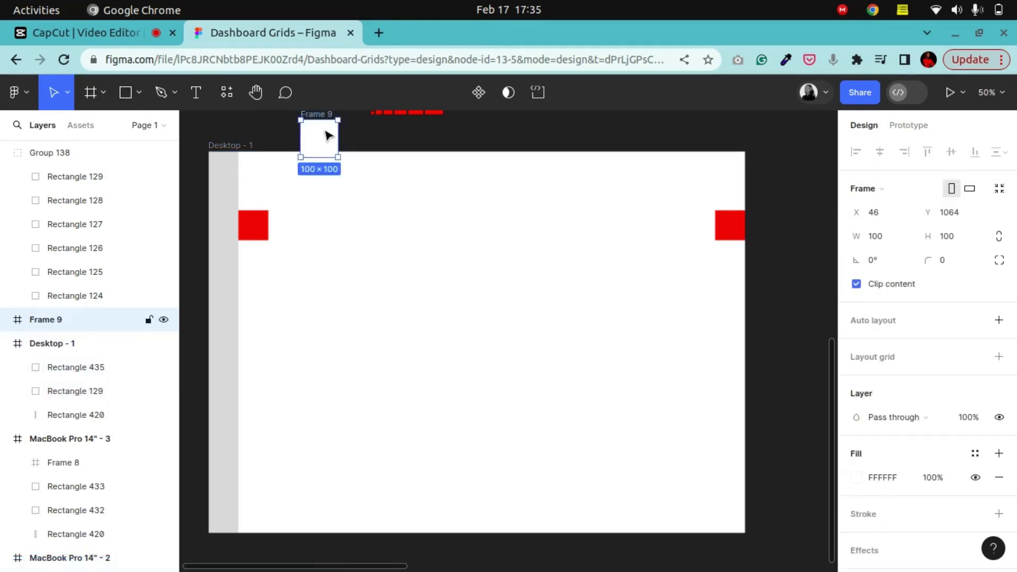
{"action": "key", "text": "Delete"}
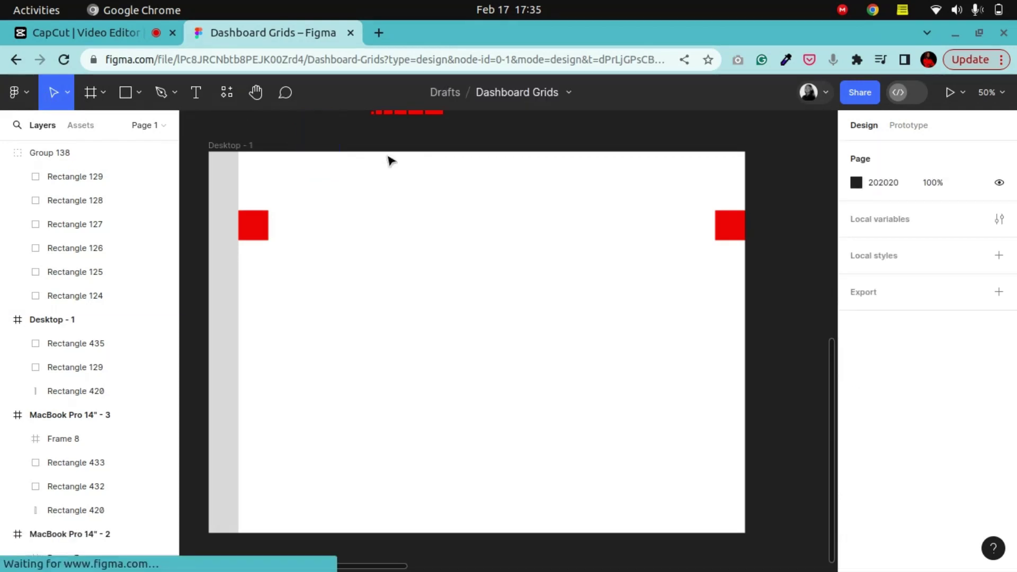
- Check the sizes of the grey sidebar rectangle and the red spacing square beside it in Desktop - 1
{"action": "left_click", "coordinate": [226, 208]}
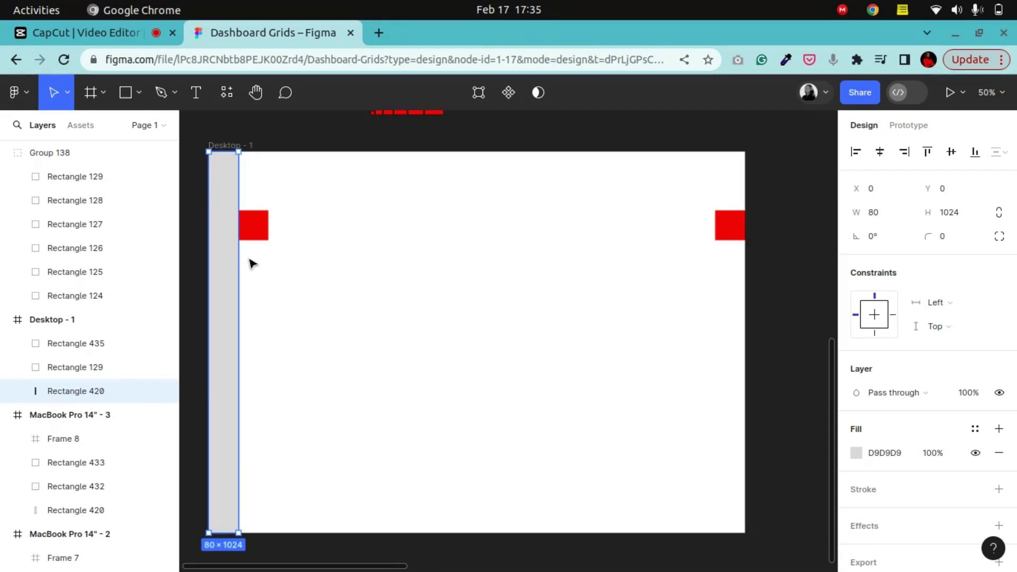
{"action": "left_click", "coordinate": [264, 235]}
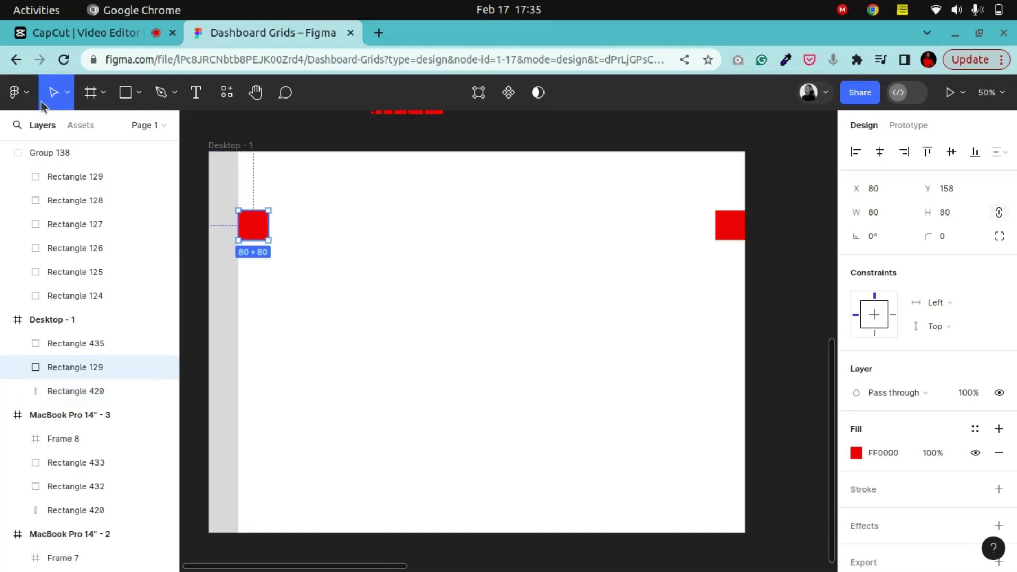
{"action": "left_click", "coordinate": [223, 240]}
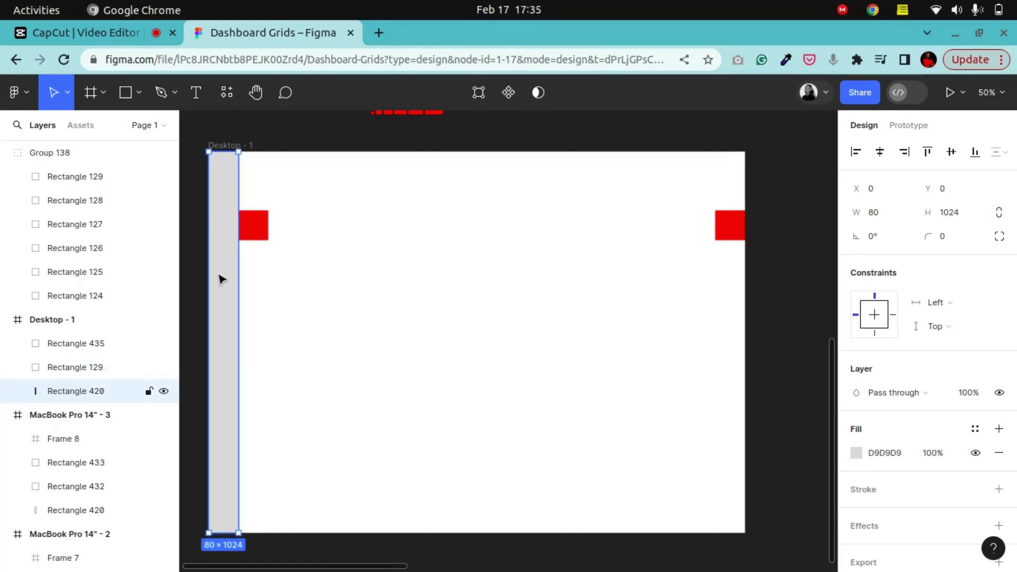
- Draw a full-height 1200 × 1024 content rectangle between the two red squares in Desktop - 1
{"action": "left_click", "coordinate": [125, 93]}
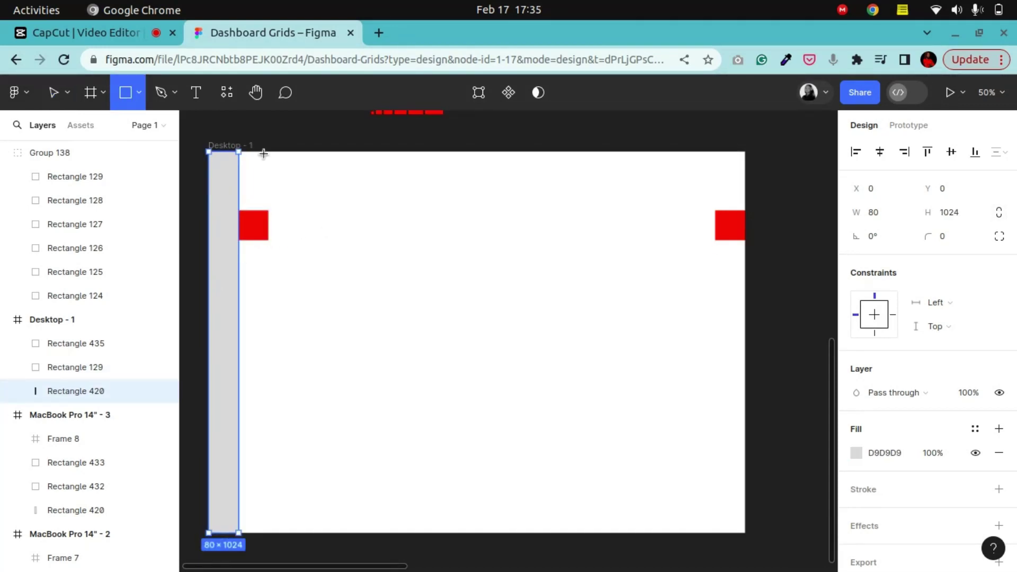
{"action": "mouse_move", "coordinate": [263, 153]}
{"action": "left_mouse_down"}
{"action": "mouse_move", "coordinate": [282, 348]}
{"action": "mouse_move", "coordinate": [675, 439]}
{"action": "mouse_move", "coordinate": [714, 465]}
{"action": "mouse_move", "coordinate": [715, 532]}
{"action": "left_mouse_up"}
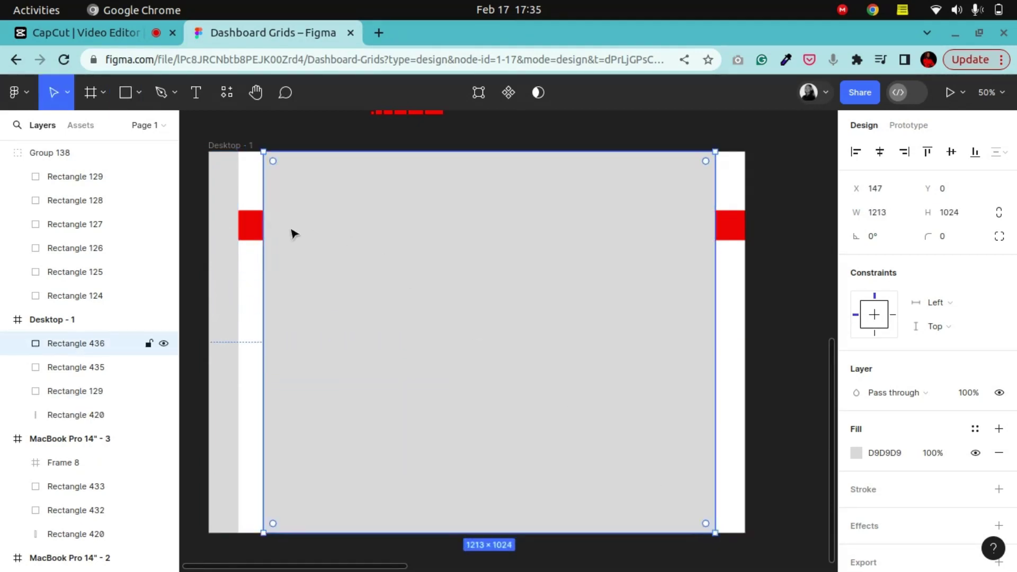
{"action": "left_click_drag", "start_coordinate": [264, 239], "coordinate": [267, 239]}
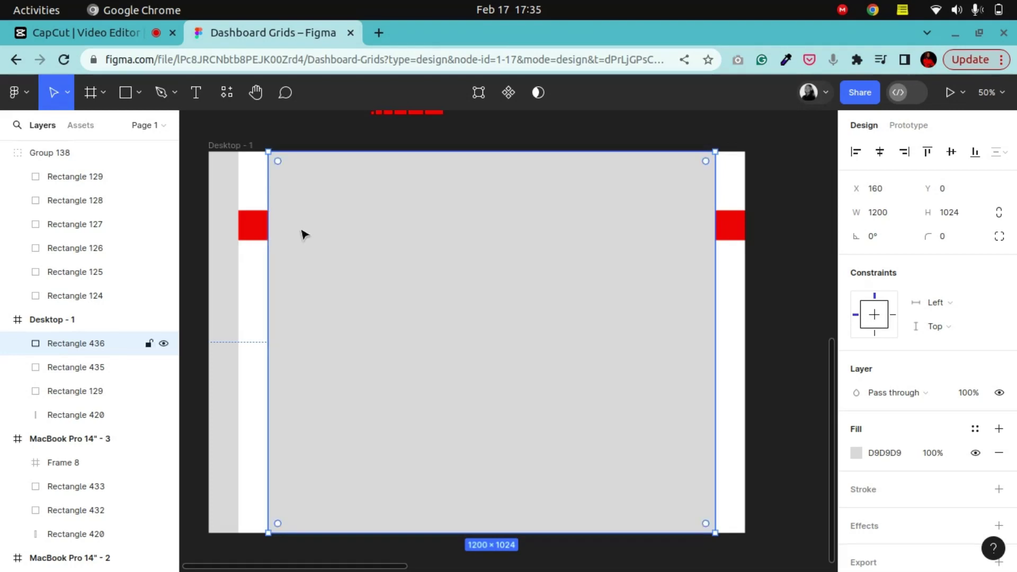
- Check the sidebar, content rectangle and red margin squares in Desktop - 1, and delete the content rectangle
{"action": "left_click", "coordinate": [238, 131]}
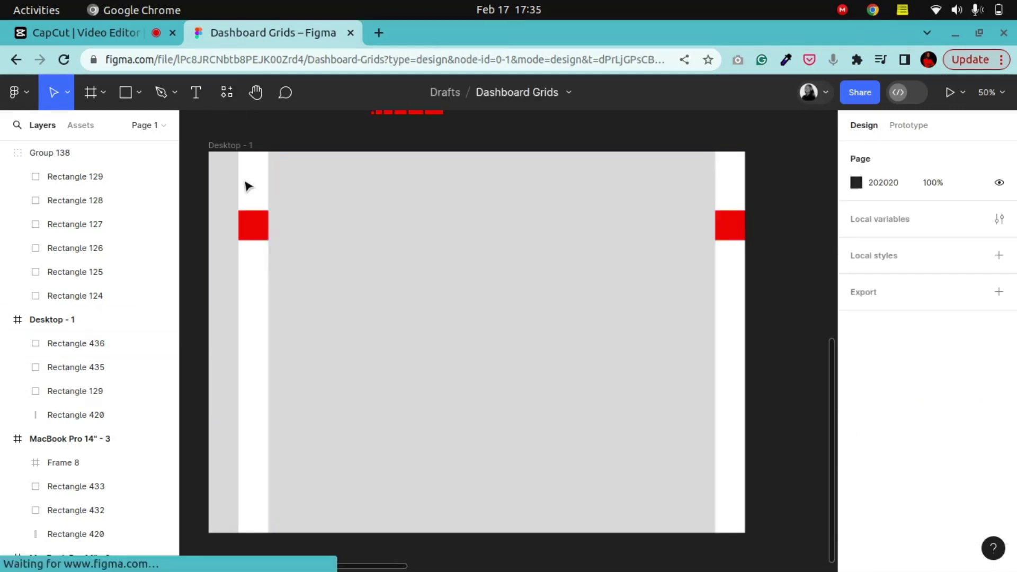
{"action": "left_click", "coordinate": [222, 243]}
{"action": "left_click", "coordinate": [290, 225]}
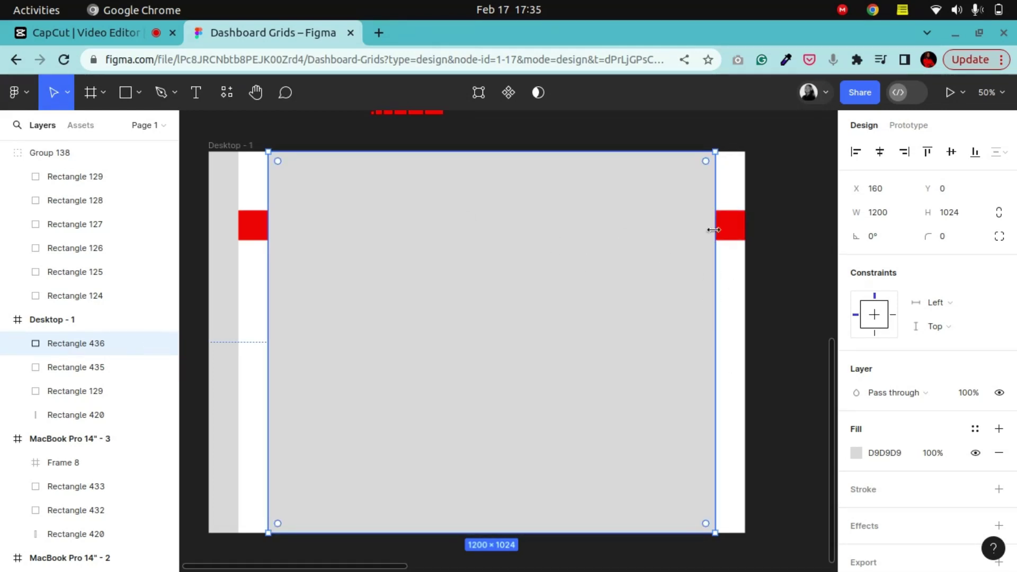
{"action": "left_click", "coordinate": [256, 230]}
{"action": "left_click", "coordinate": [736, 227]}
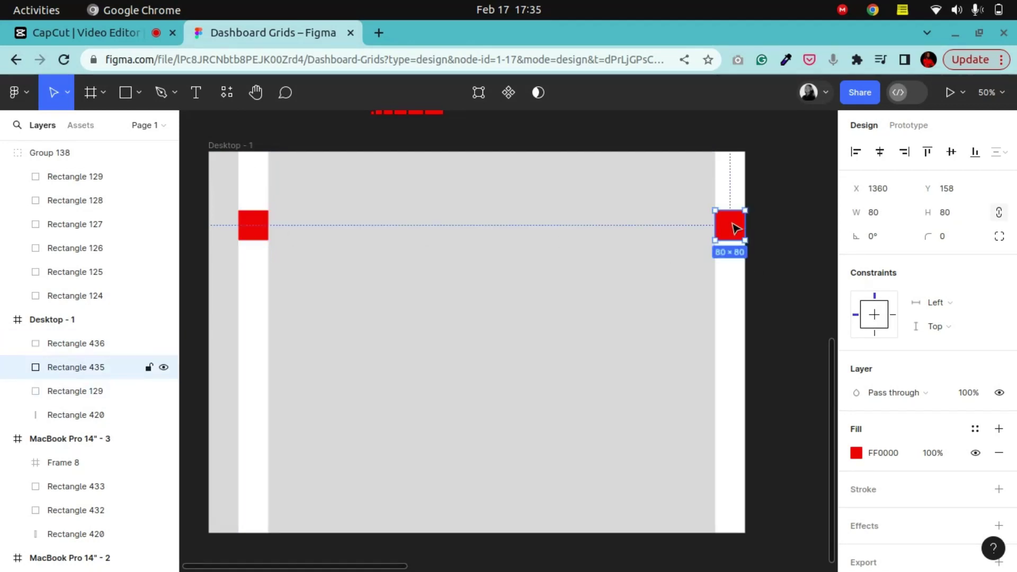
{"action": "left_click", "coordinate": [630, 244]}
{"action": "key", "text": "Delete"}
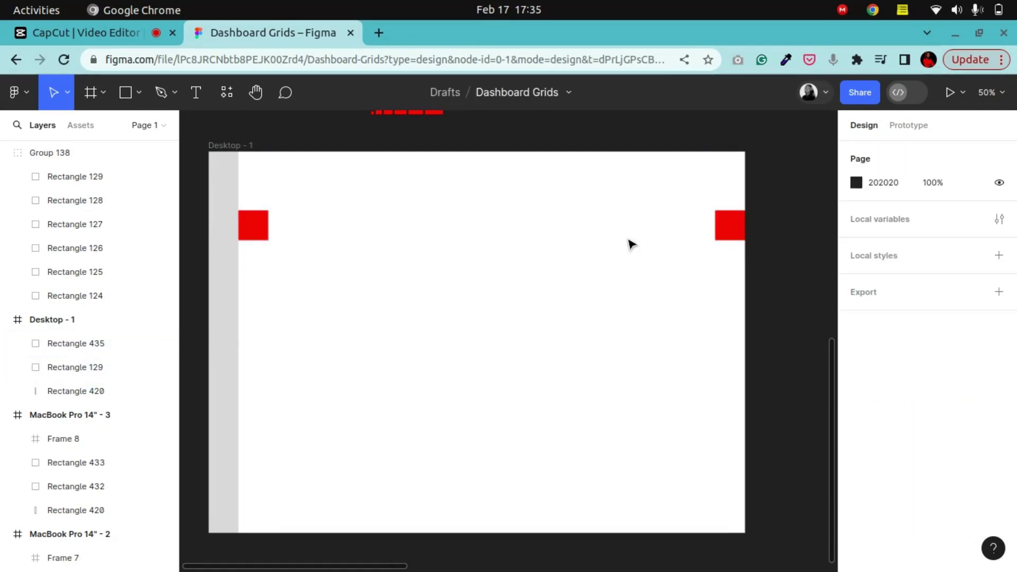
- Add a layout grid to the Desktop - 1 frame and change it to a Columns grid
{"action": "left_click", "coordinate": [245, 145]}
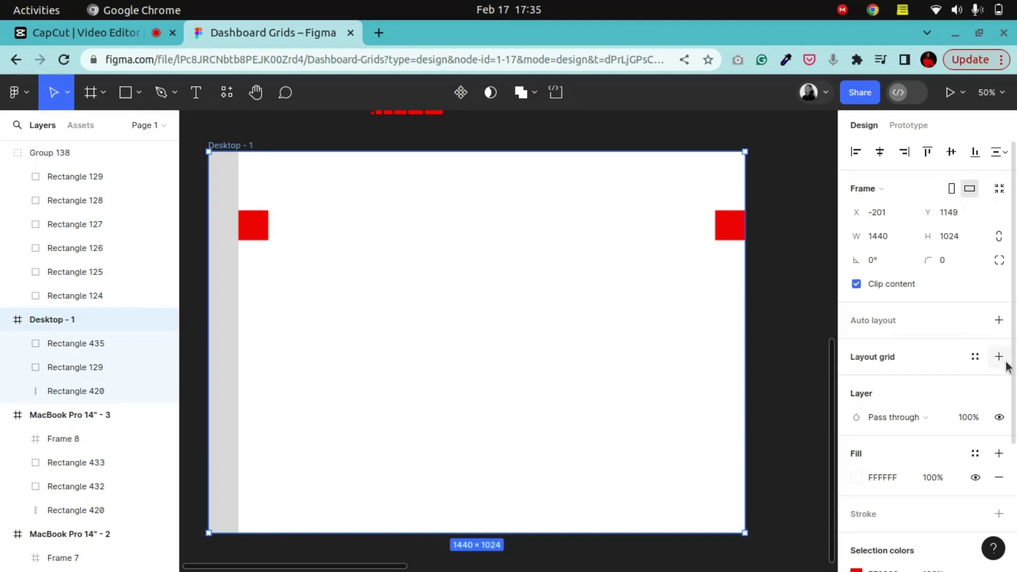
{"action": "left_click", "coordinate": [1000, 357]}
{"action": "left_click", "coordinate": [857, 381]}
{"action": "left_click", "coordinate": [689, 384]}
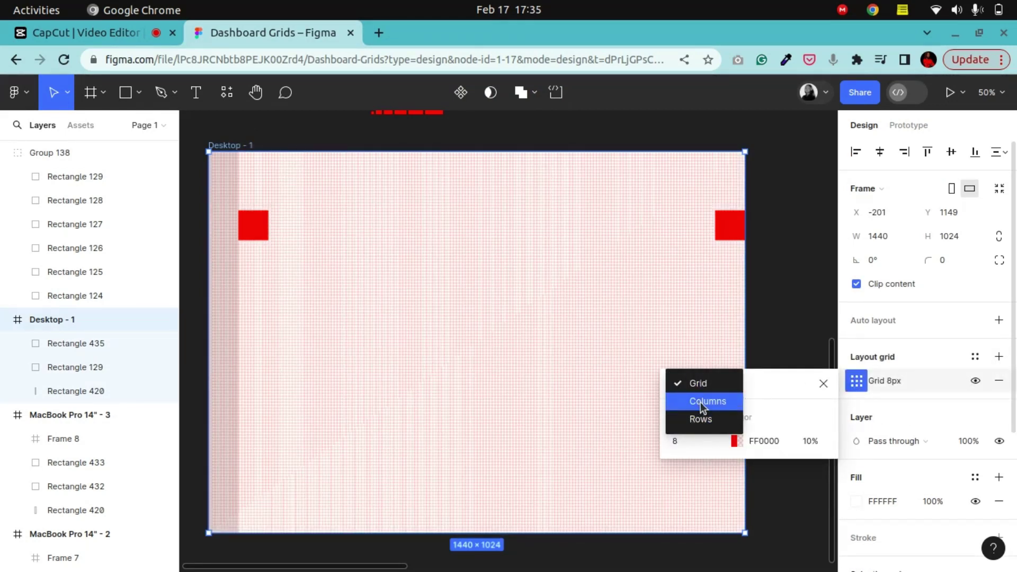
{"action": "left_click", "coordinate": [701, 402]}
- Set Desktop - 1's column grid to a count of 12, a gutter of 24 and the Left type
{"action": "key", "text": "BackSpace"}
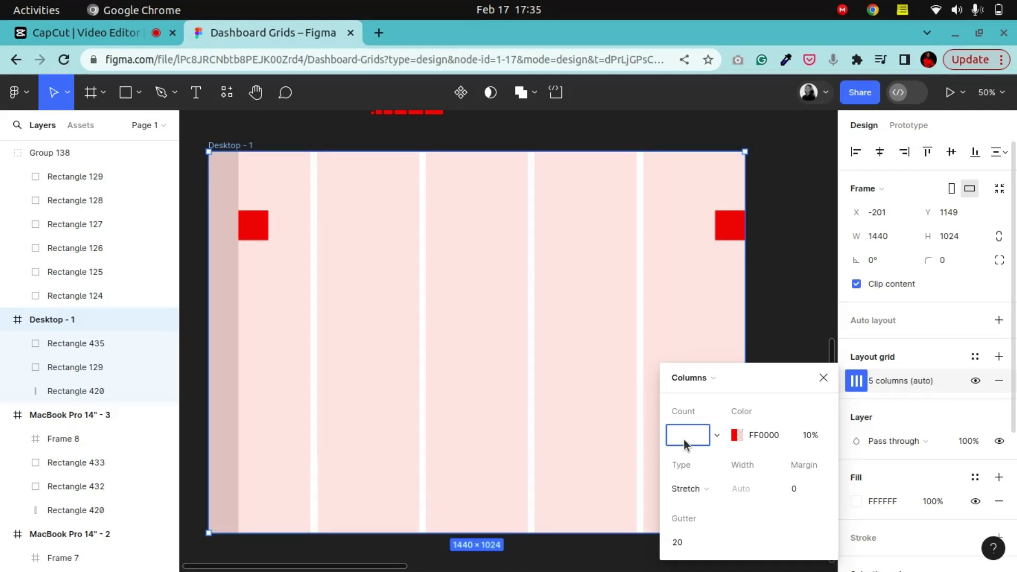
{"action": "type", "text": "12"}
{"action": "key", "text": "Return"}
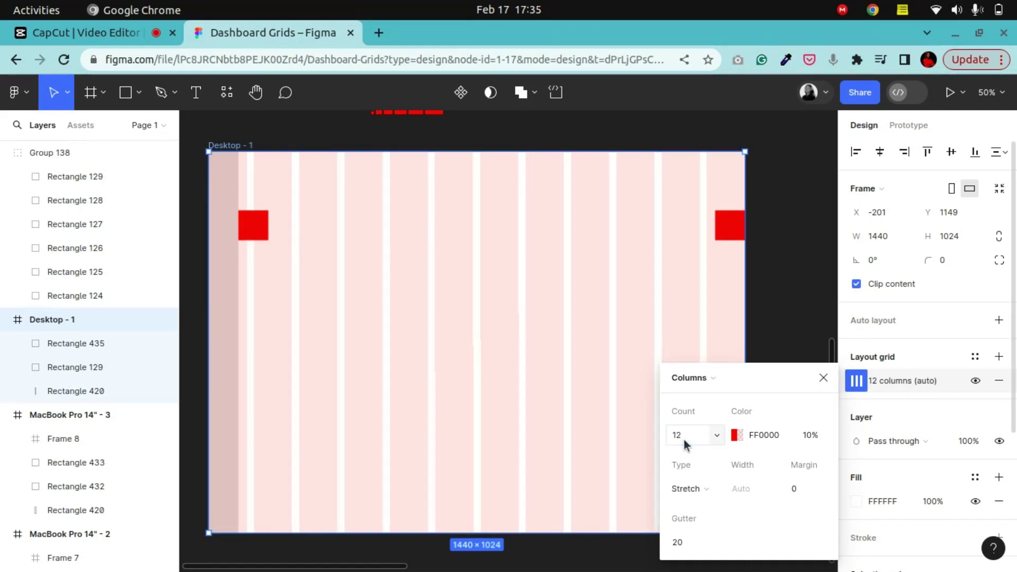
{"action": "left_click", "coordinate": [678, 545]}
{"action": "type", "text": "24"}
{"action": "key", "text": "Return"}
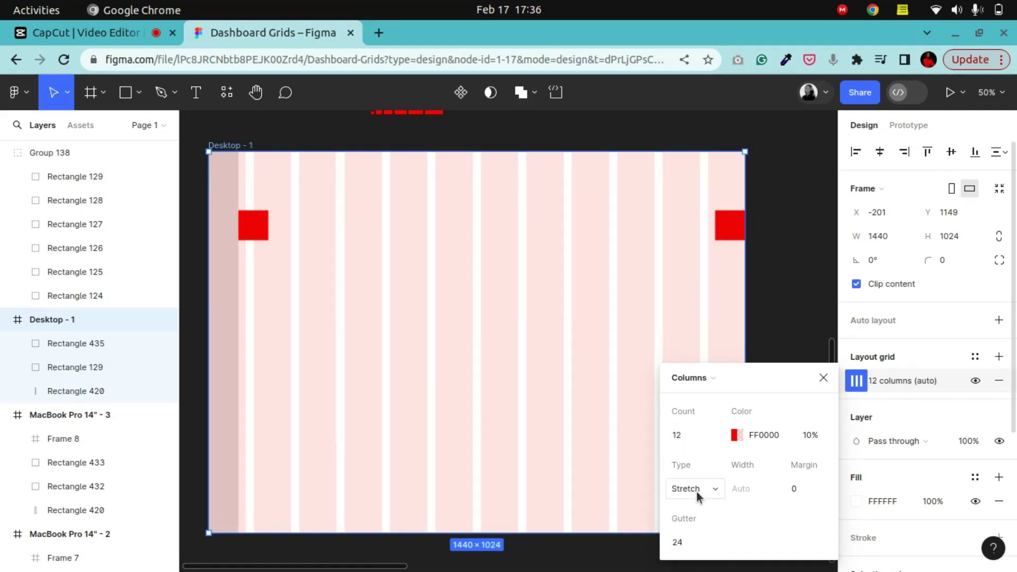
{"action": "left_click", "coordinate": [699, 490]}
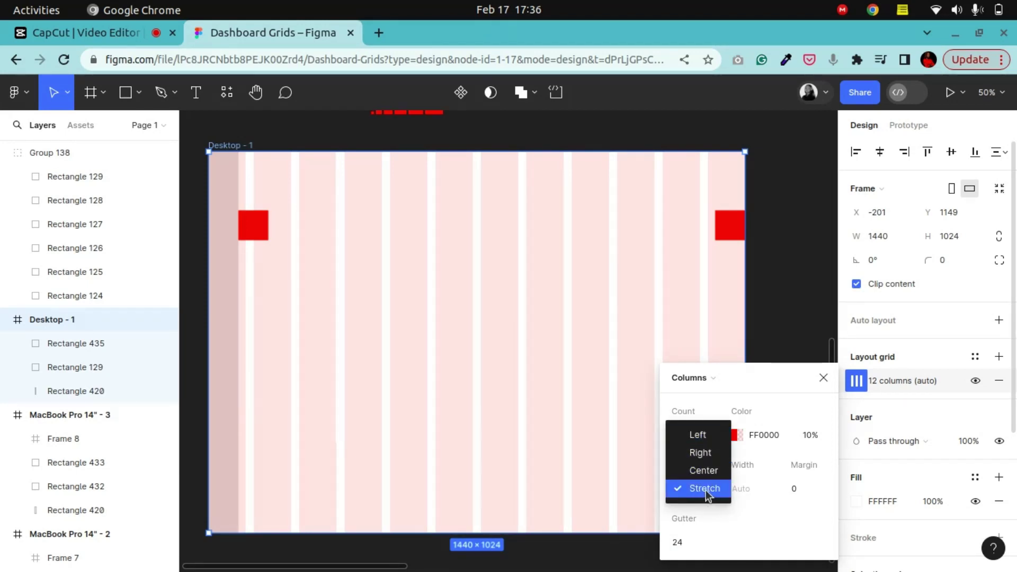
{"action": "left_click", "coordinate": [698, 435]}
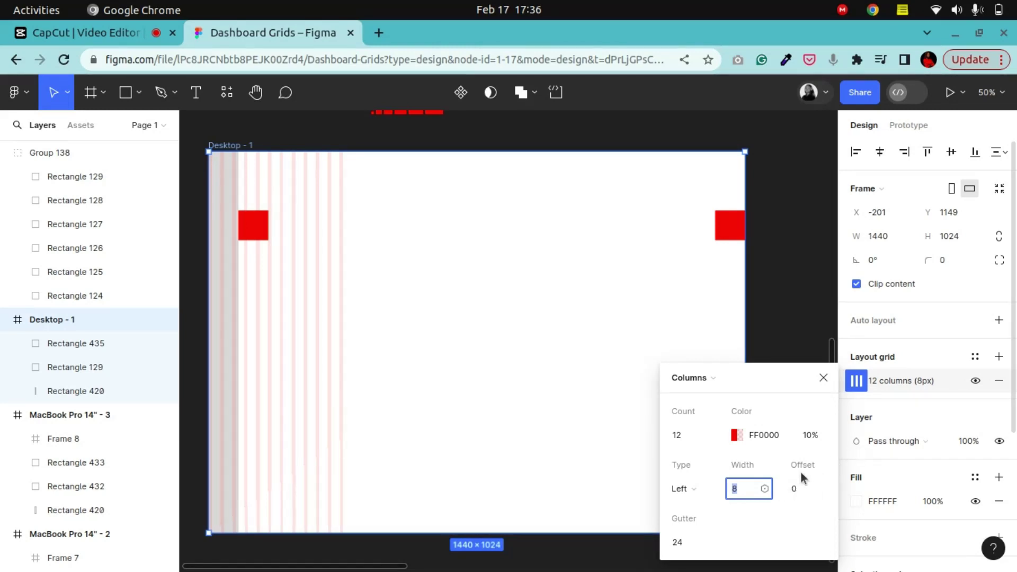
- Check the widths of the red margin square and the sidebar beside it in Desktop - 1, and open the Calculator app
{"action": "left_click", "coordinate": [263, 229]}
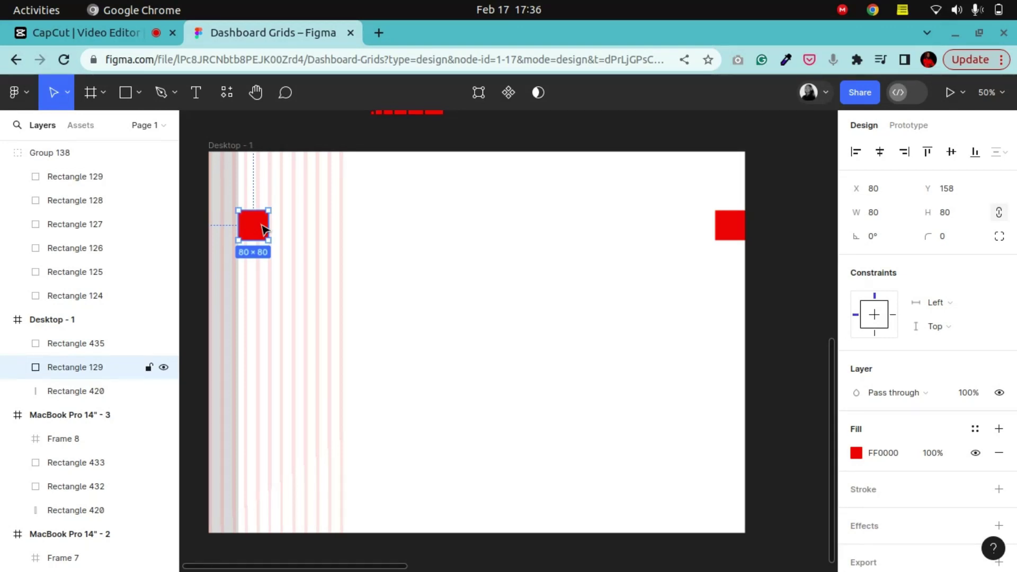
{"action": "left_click", "coordinate": [222, 261]}
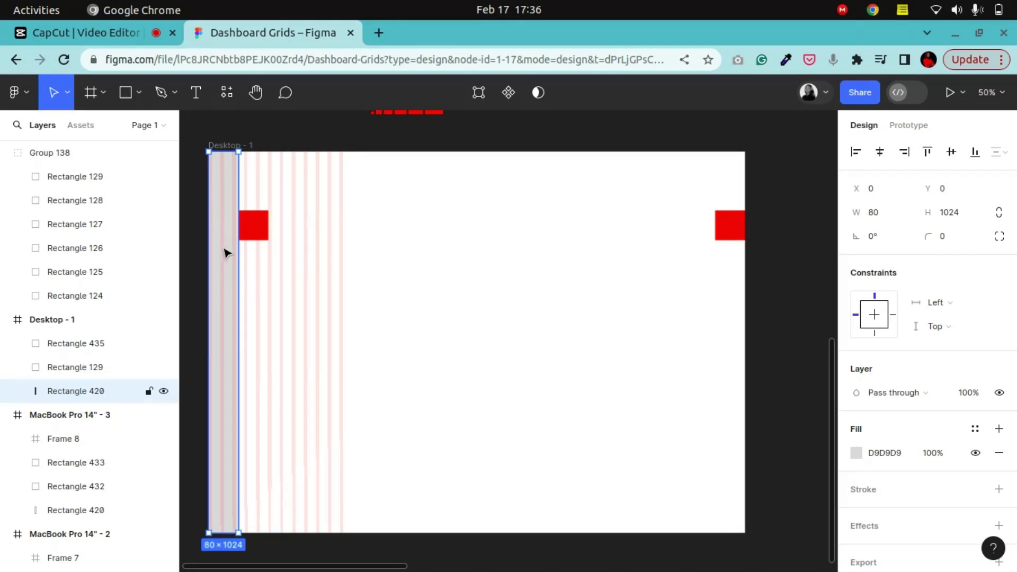
{"action": "mouse_move", "coordinate": [3, 6]}
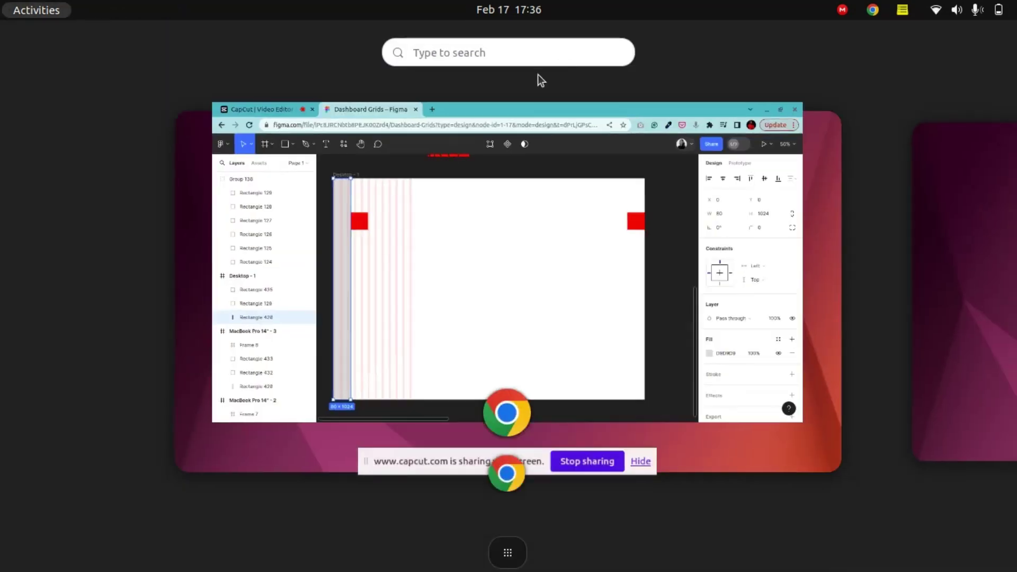
{"action": "left_click", "coordinate": [527, 53]}
{"action": "type", "text": "cal"}
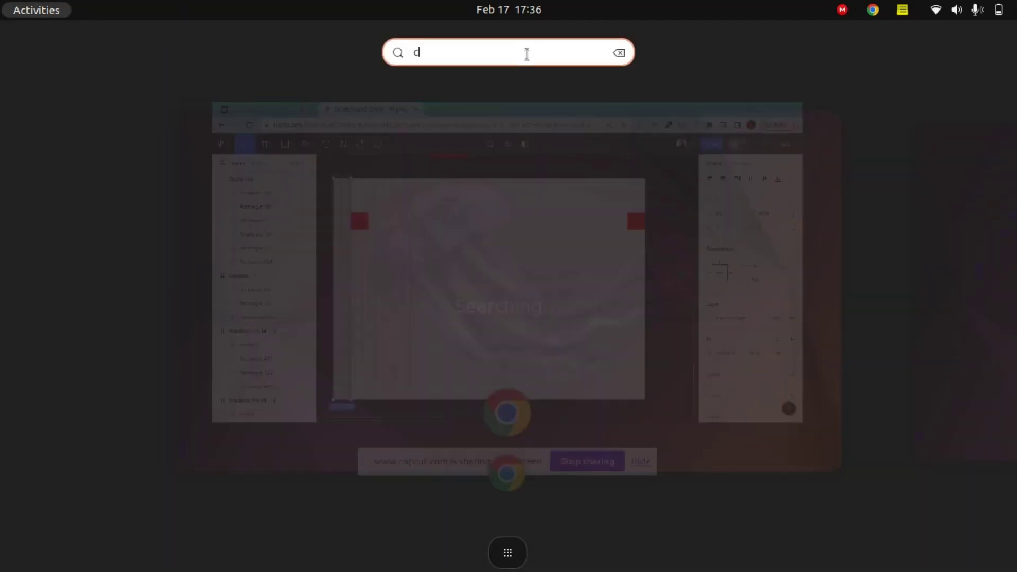
{"action": "key", "text": "Return"}
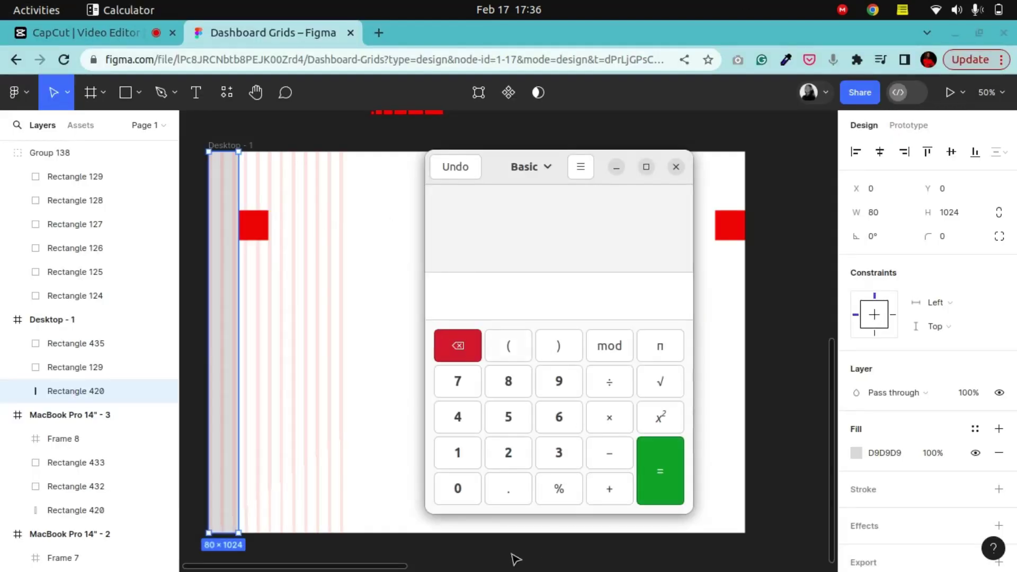
- Calculate 80 + 80 in the Calculator and close it to return to the Figma file
{"action": "left_click", "coordinate": [509, 381]}
{"action": "left_click", "coordinate": [457, 491]}
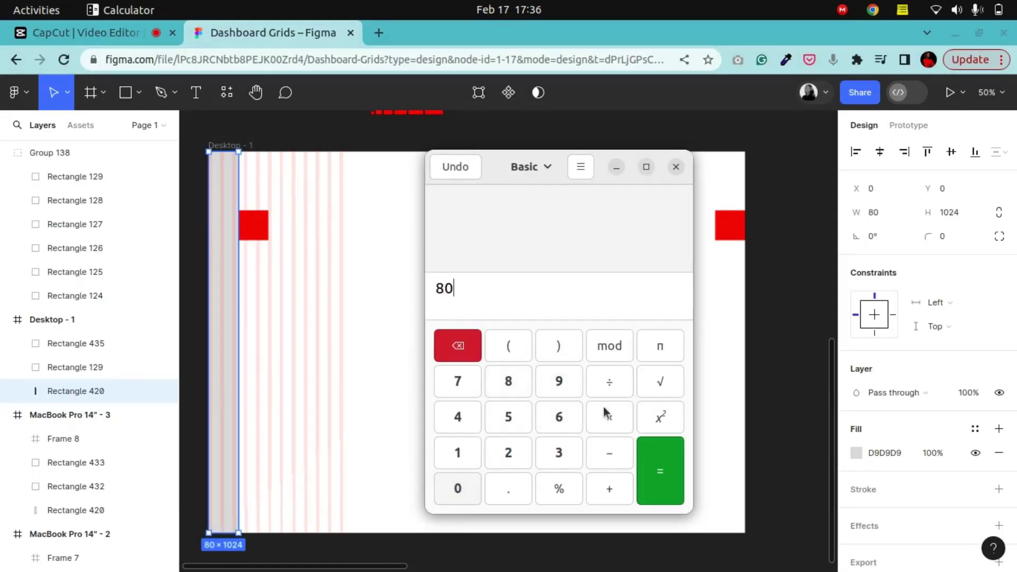
{"action": "left_click", "coordinate": [608, 490]}
{"action": "left_click", "coordinate": [509, 382]}
{"action": "left_click", "coordinate": [455, 488]}
{"action": "left_click", "coordinate": [669, 470]}
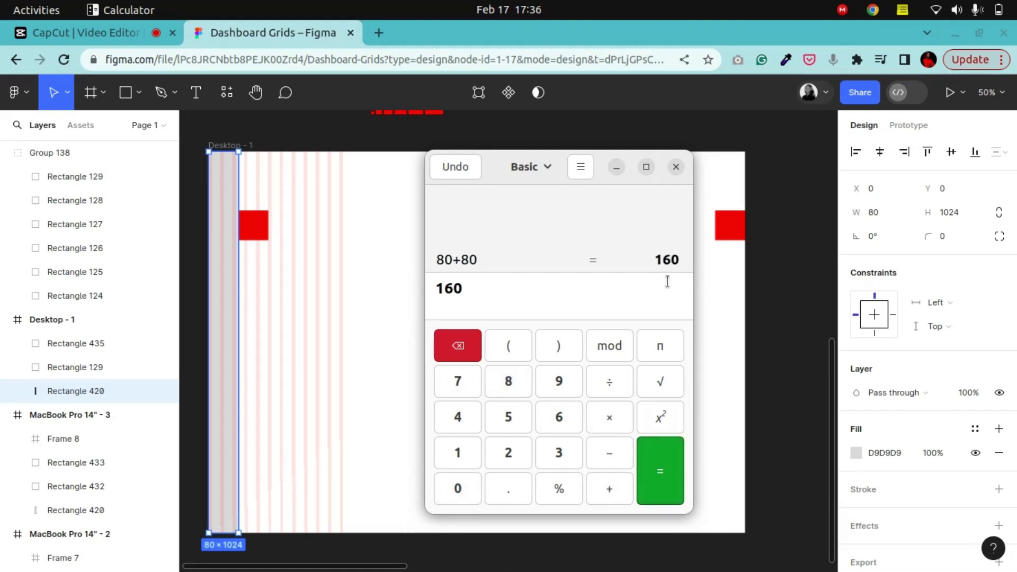
{"action": "left_click", "coordinate": [676, 168]}
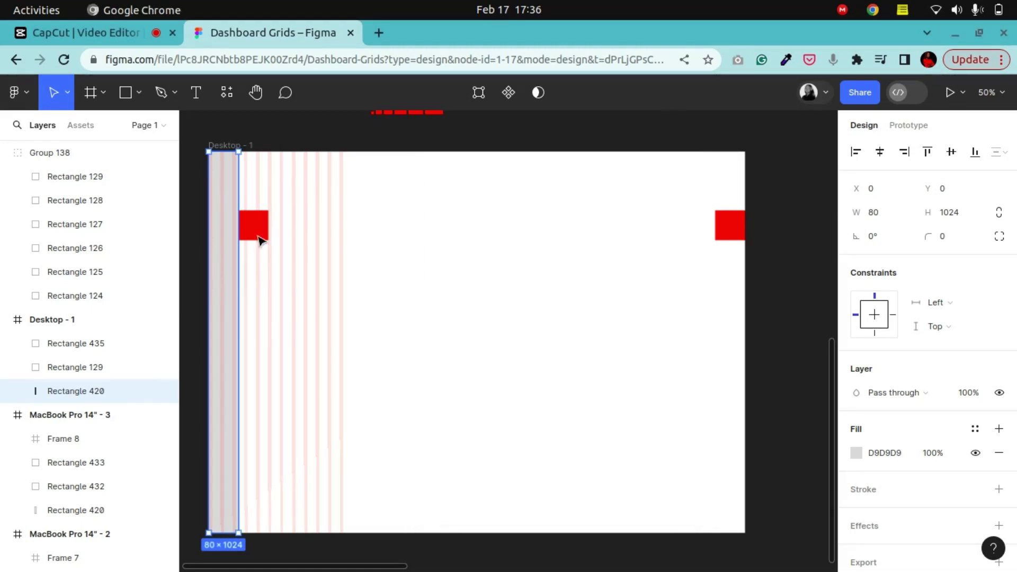
- Set the offset of Desktop - 1's column grid to 160
{"action": "left_click", "coordinate": [227, 147]}
{"action": "left_click", "coordinate": [857, 380]}
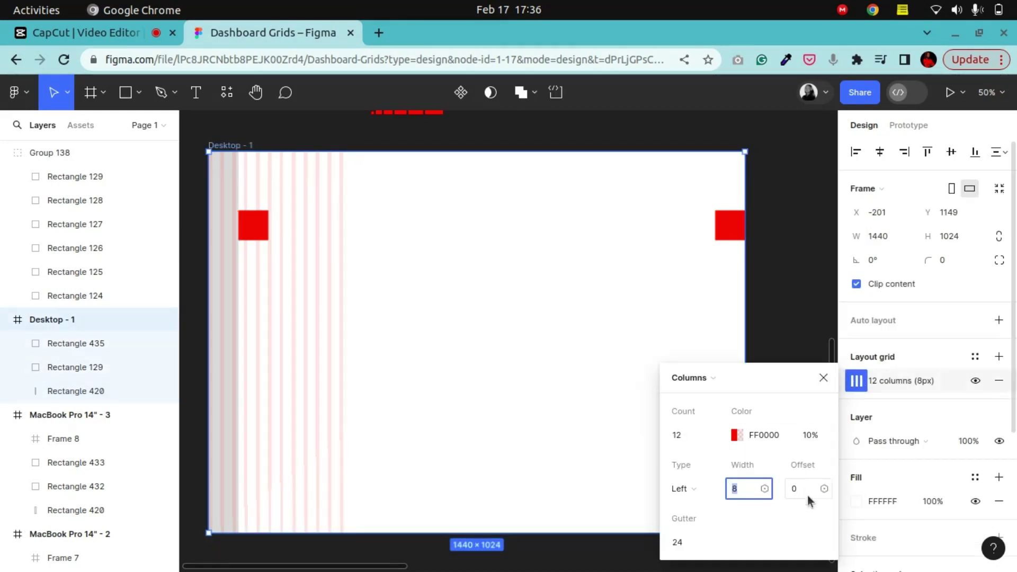
{"action": "left_click", "coordinate": [802, 491]}
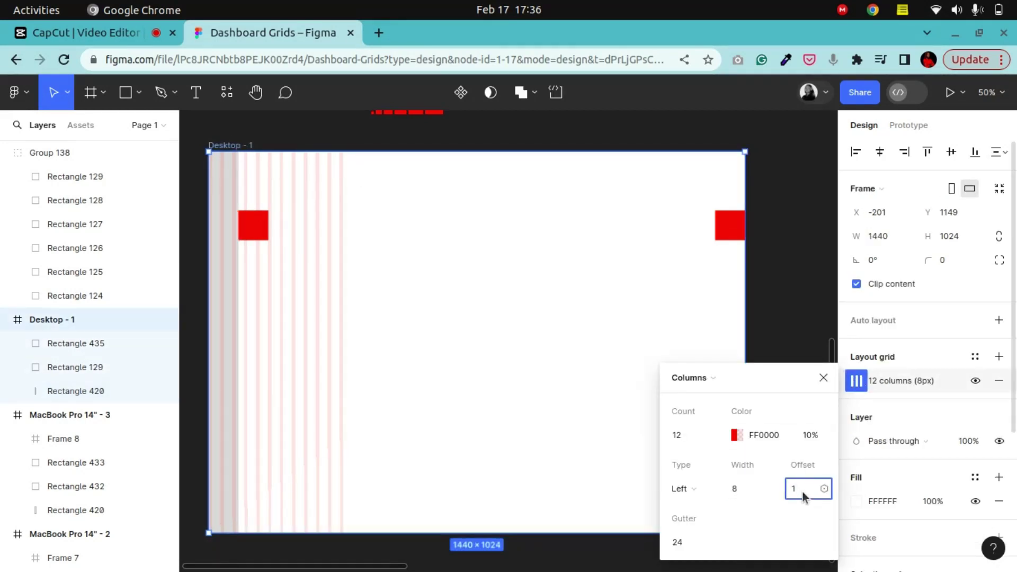
{"action": "key", "text": "Return"}
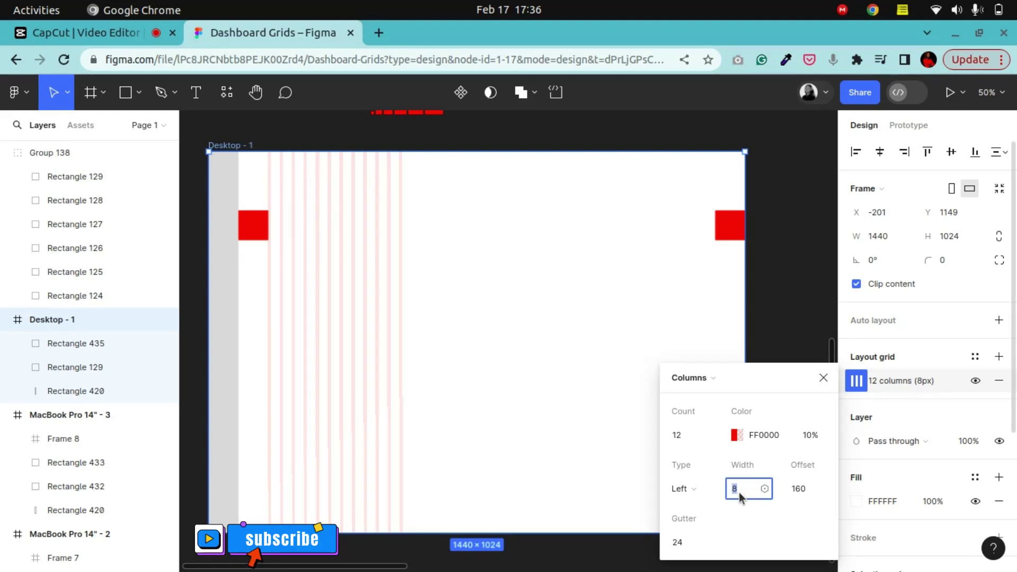
- Raise the grid's column width gradually to 78 so the last column meets the inner edge of the far red margin square
{"action": "key", "text": "Up"}
{"action": "key", "text": "Up"}
{"action": "key", "text": "Up"}
{"action": "key", "text": "Up"}
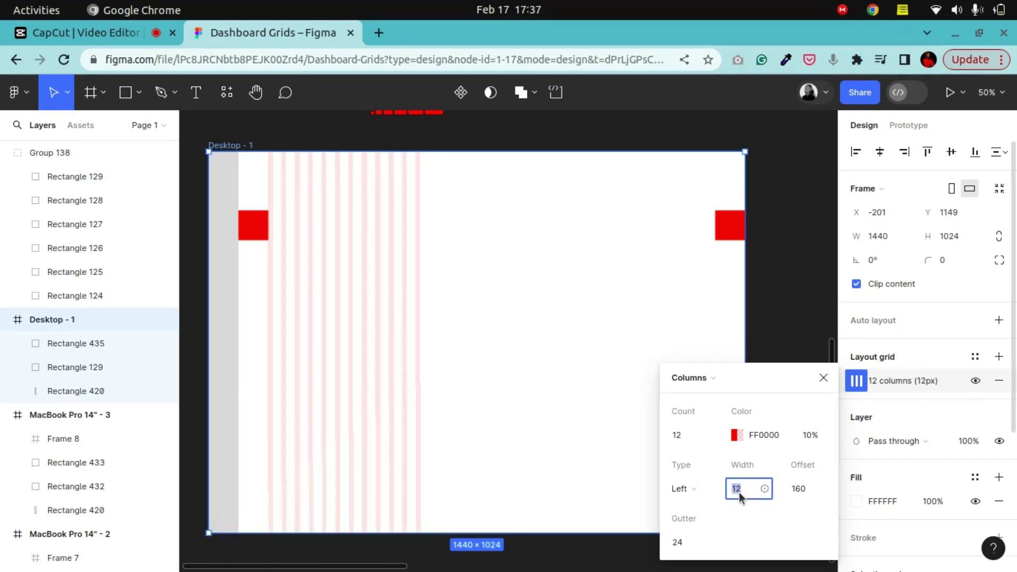
{"action": "key", "text": "Up"}
{"action": "key", "text": "Up"}
{"action": "key", "text": "Up"}
{"action": "key", "text": "Up"}
{"action": "key", "text": "Up"}
{"action": "key", "text": "Up"}
{"action": "key", "text": "Up"}
{"action": "key", "text": "Up"}
{"action": "key", "text": "Up"}
{"action": "key", "text": "Up"}
{"action": "key", "text": "Up"}
{"action": "key", "text": "Up"}
{"action": "key", "text": "Up"}
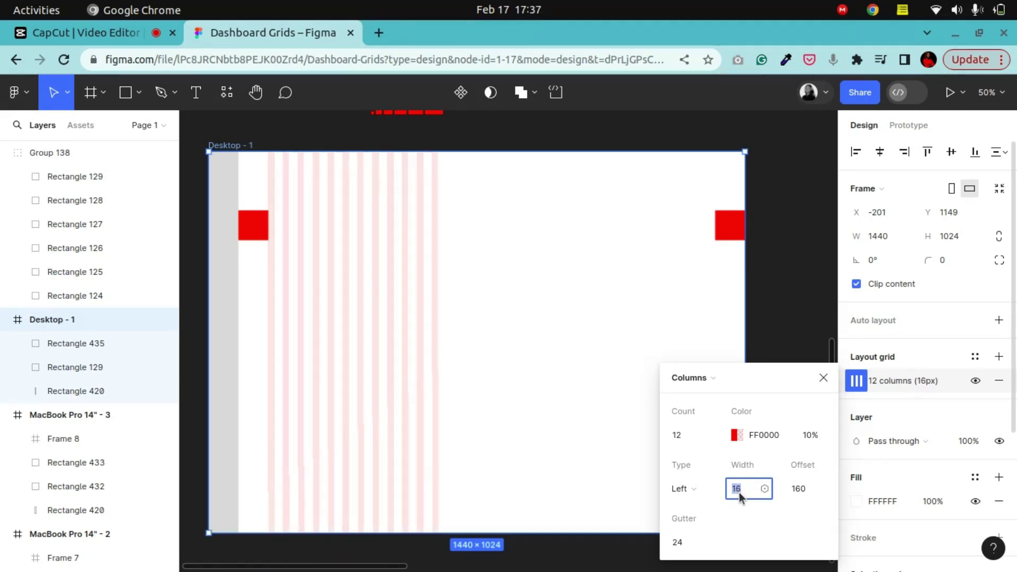
{"action": "key", "text": "Up"}
{"action": "key", "text": "Up"}
{"action": "key", "text": "Up"}
{"action": "key", "text": "Up"}
{"action": "key", "text": "Up"}
{"action": "key", "text": "Up"}
{"action": "key", "text": "Up"}
{"action": "key", "text": "Up"}
{"action": "key", "text": "Up"}
{"action": "key", "text": "Up"}
{"action": "key", "text": "Up"}
{"action": "key", "text": "Up"}
{"action": "key", "text": "Up"}
{"action": "key", "text": "Up"}
{"action": "key", "text": "Up"}
{"action": "key", "text": "Up"}
{"action": "key", "text": "Up"}
{"action": "key", "text": "Up"}
{"action": "key", "text": "Up"}
{"action": "key", "text": "Up"}
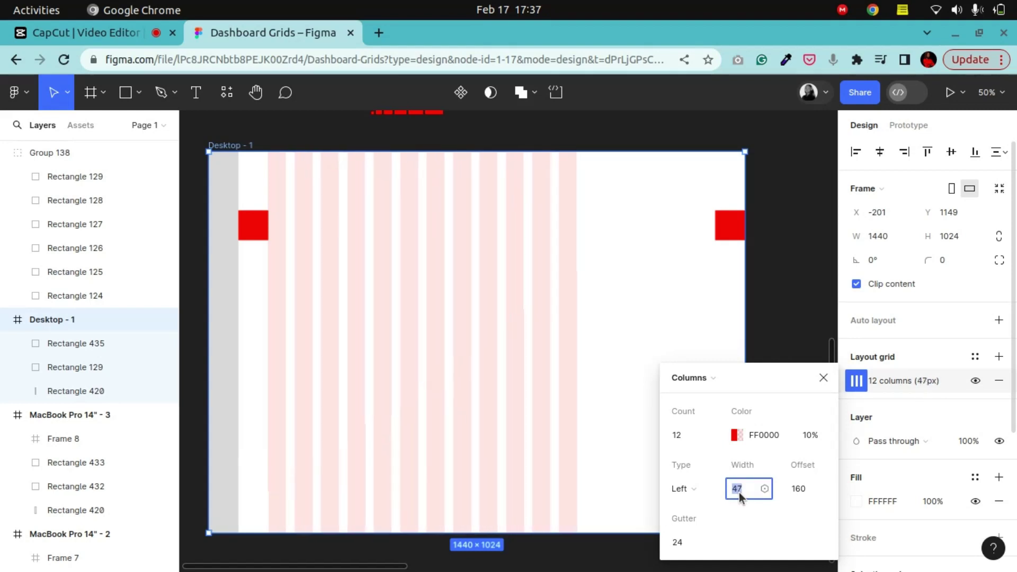
{"action": "key", "text": "Up"}
{"action": "key", "text": "Up"}
{"action": "key", "text": "Up"}
{"action": "key", "text": "Up"}
{"action": "key", "text": "Up"}
{"action": "key", "text": "Up"}
{"action": "key", "text": "Up"}
{"action": "key", "text": "Up"}
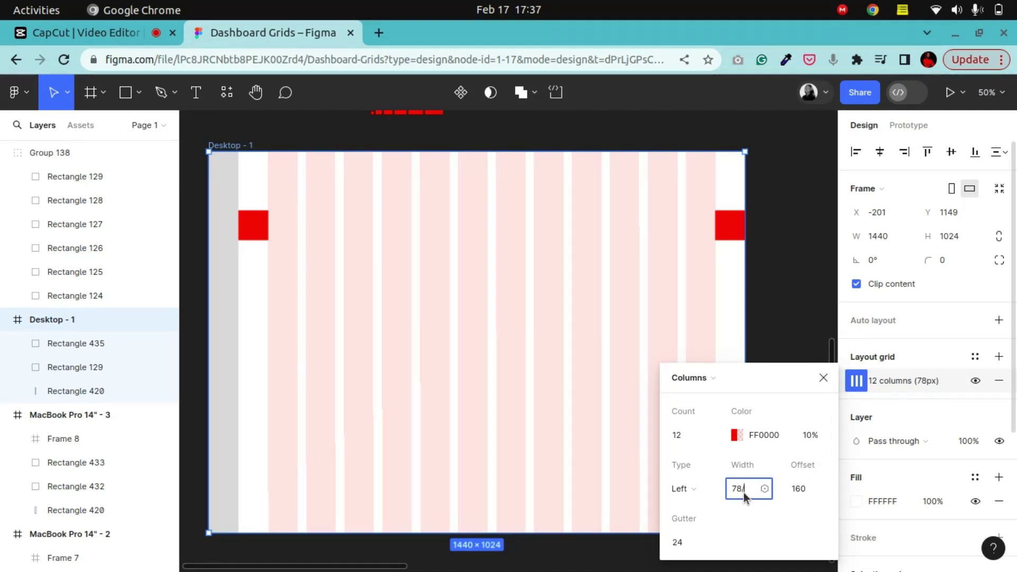
- Try a column width of 10 in Desktop - 1's layout grid
{"action": "key", "text": "BackSpace"}
{"action": "key", "text": "BackSpace"}
{"action": "type", "text": "10"}
{"action": "key", "text": "Return"}
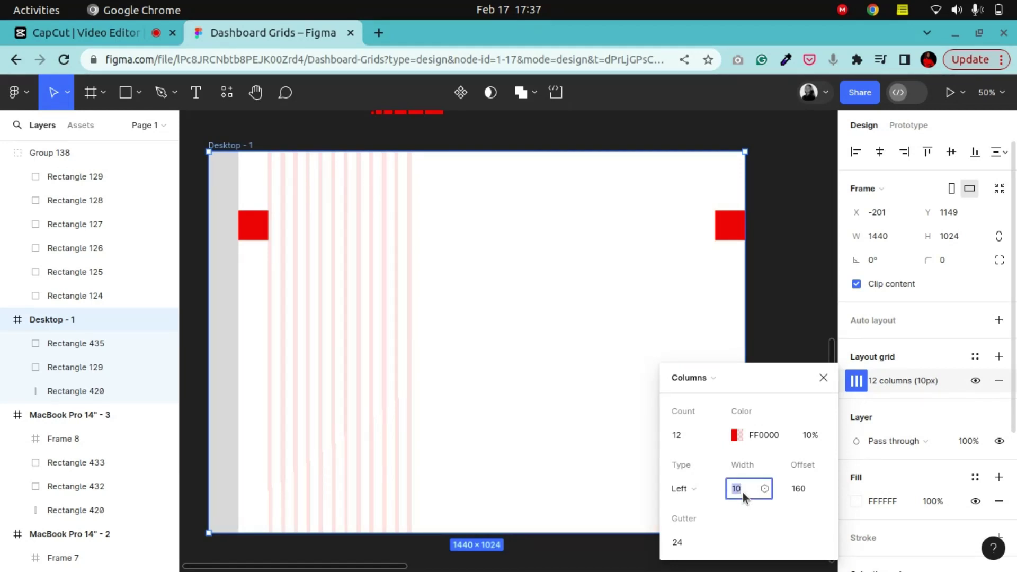
- Set the grid's column width to 78, close the grid settings and select the sidebar rectangle
{"action": "left_click", "coordinate": [743, 492]}
{"action": "type", "text": "78"}
{"action": "key", "text": "Return"}
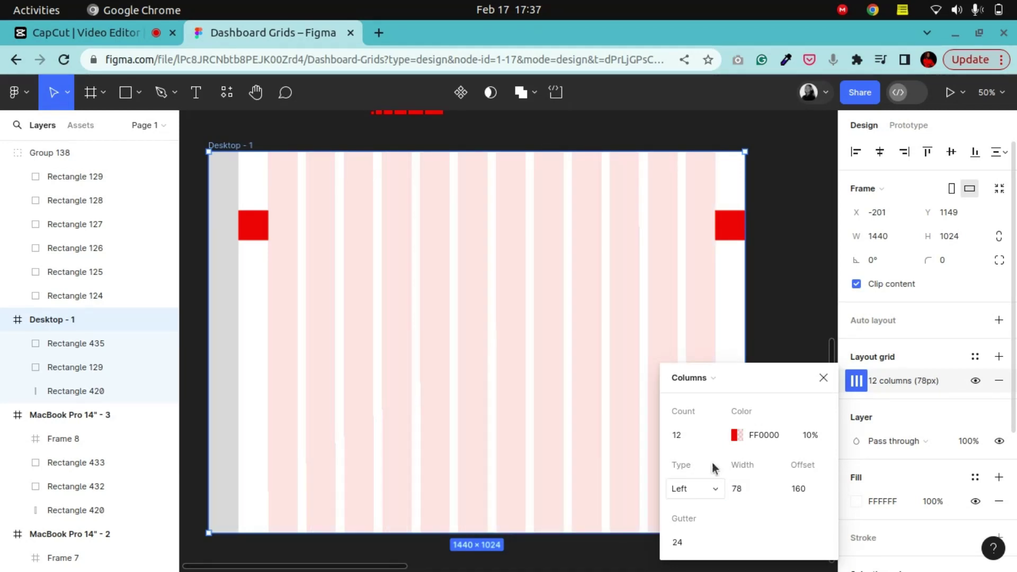
{"action": "left_click", "coordinate": [824, 379]}
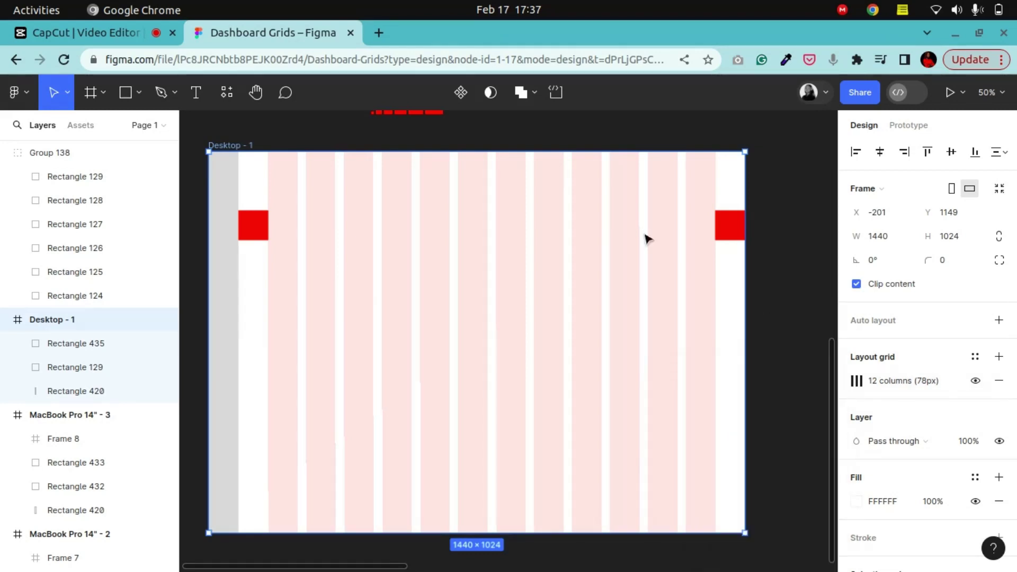
{"action": "left_click", "coordinate": [788, 237]}
{"action": "left_click", "coordinate": [234, 241]}
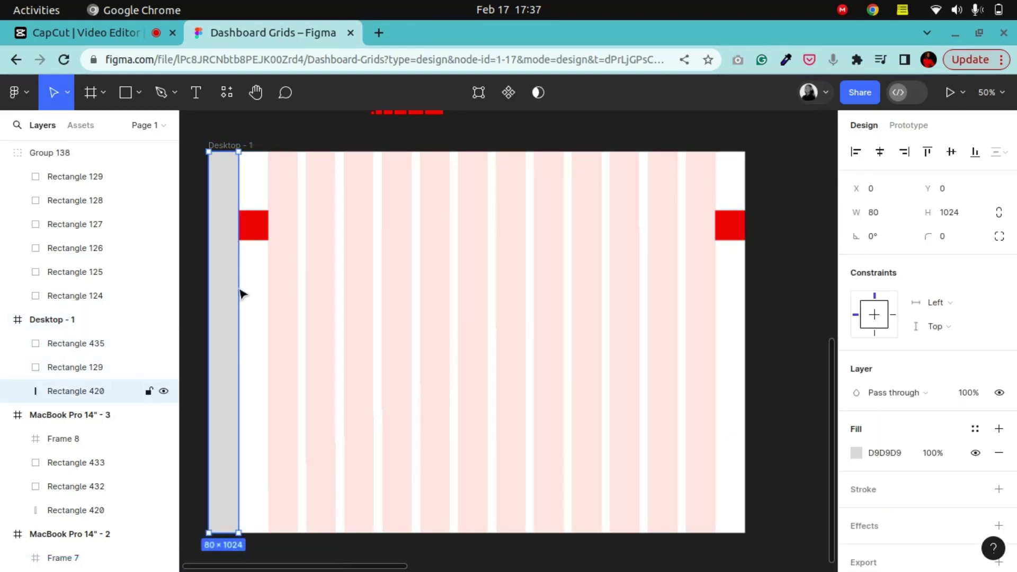
- Draw a row of four 282 × 192 rectangles, each three columns wide, and below it a row of two rectangles spanning six columns each
{"action": "left_click", "coordinate": [125, 93]}
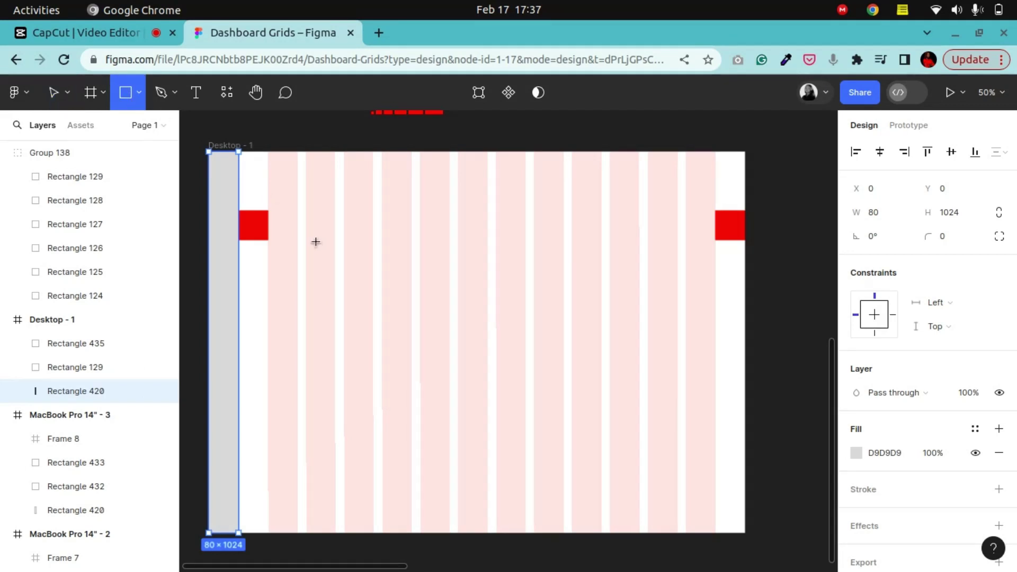
{"action": "left_click_drag", "start_coordinate": [268, 192], "coordinate": [539, 235]}
{"action": "left_click_drag", "start_coordinate": [601, 244], "coordinate": [313, 324]}
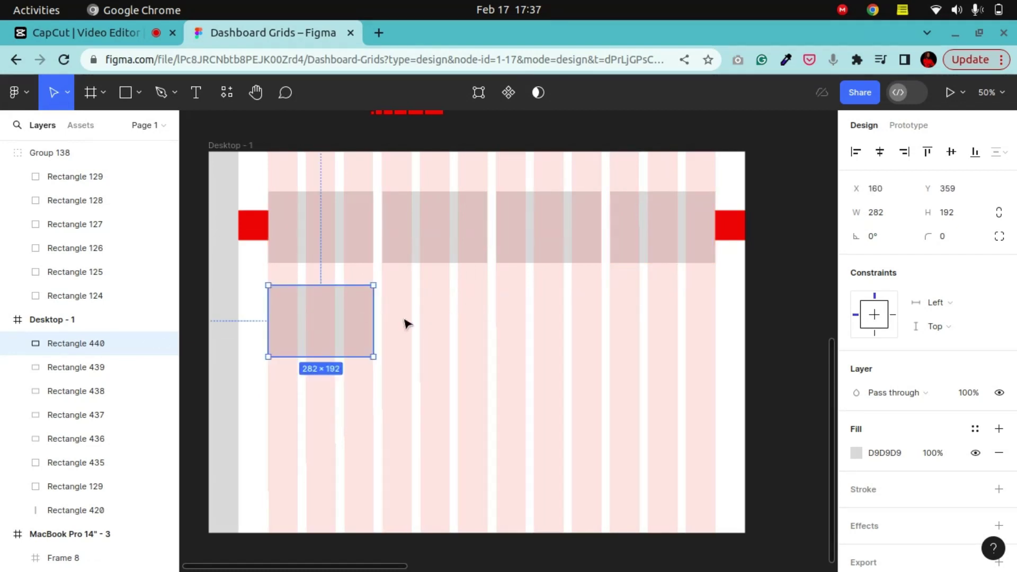
{"action": "left_click_drag", "start_coordinate": [372, 316], "coordinate": [491, 322]}
{"action": "left_click_drag", "start_coordinate": [392, 332], "coordinate": [623, 330]}
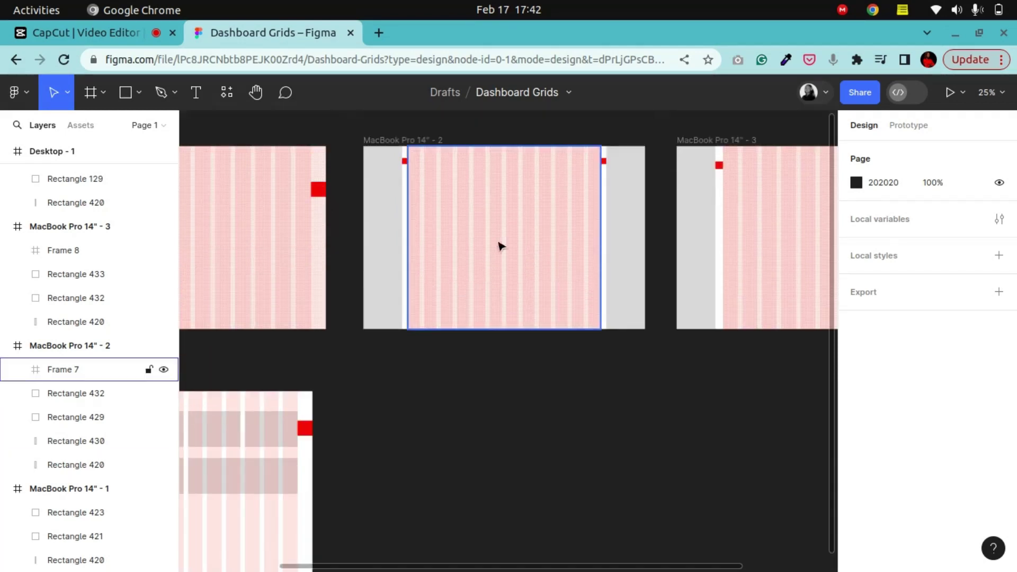
- Add a 1440 × 1024 Desktop frame and place it to the right of Desktop - 1, level with it at Y 1149
{"action": "left_click", "coordinate": [87, 93]}
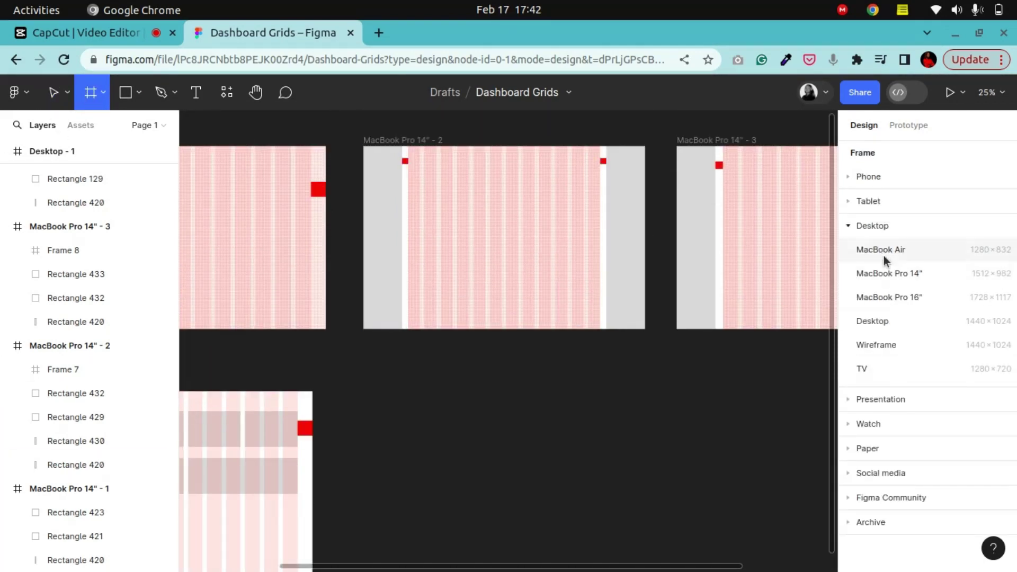
{"action": "left_click", "coordinate": [874, 321]}
{"action": "left_click_drag", "start_coordinate": [696, 368], "coordinate": [345, 429]}
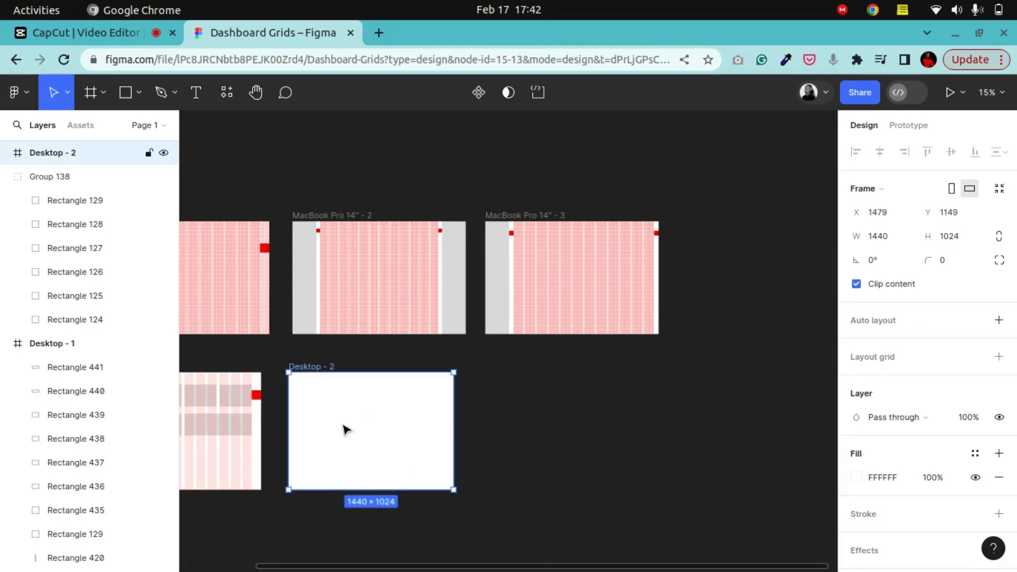
- Copy the left sidebar rectangle of MacBook Pro 14" - 2 to the left edge of Desktop - 2
{"action": "left_click", "coordinate": [255, 93]}
{"action": "left_click_drag", "start_coordinate": [384, 392], "coordinate": [488, 310]}
{"action": "scroll", "coordinate": [488, 310], "scroll_direction": "up", "scroll_amount": 3}
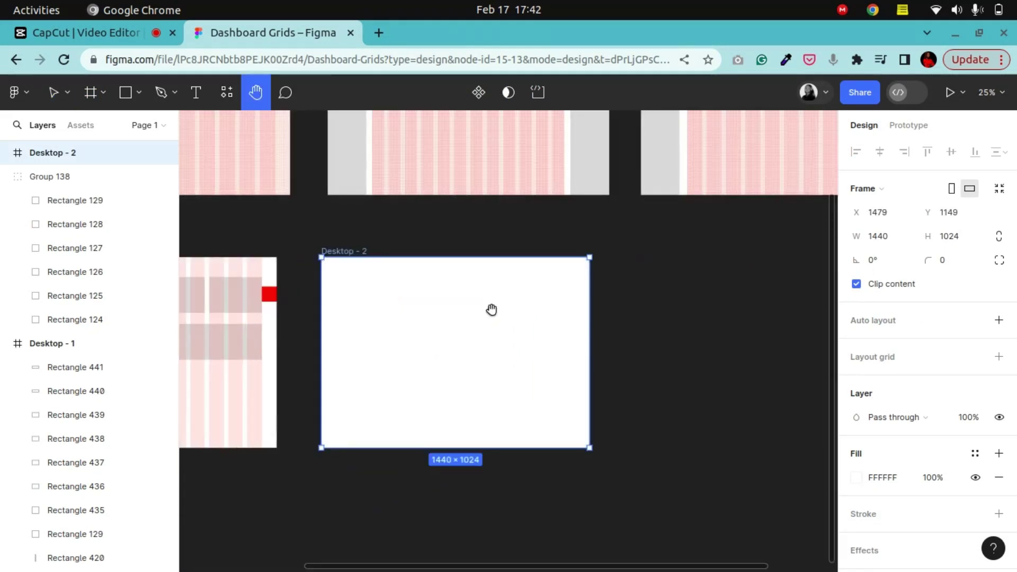
{"action": "scroll", "coordinate": [430, 340], "scroll_direction": "up", "scroll_amount": 2}
{"action": "scroll", "coordinate": [318, 291], "scroll_direction": "up", "scroll_amount": 4}
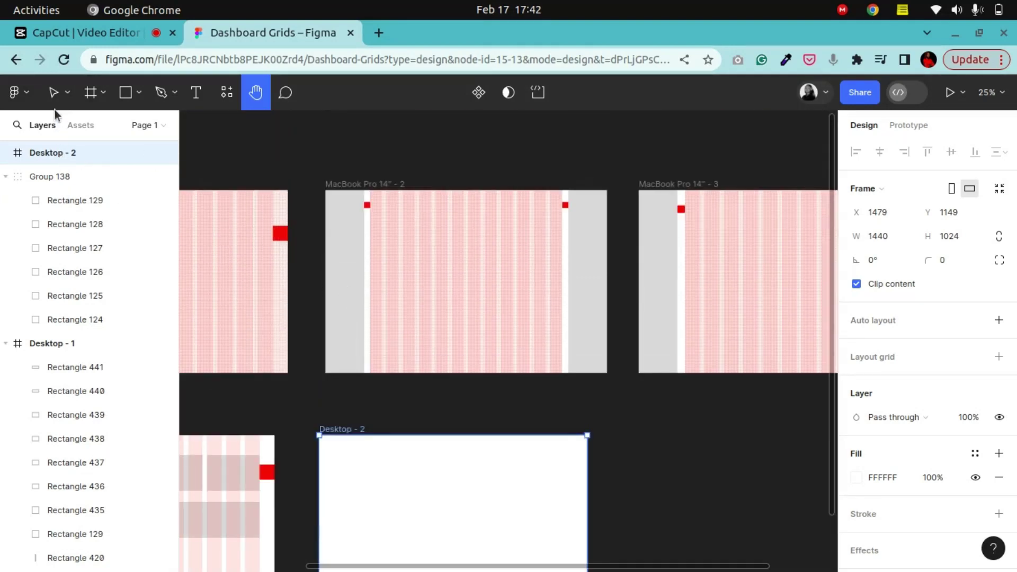
{"action": "left_click", "coordinate": [54, 93]}
{"action": "left_click", "coordinate": [356, 293]}
{"action": "left_click_drag", "start_coordinate": [356, 293], "coordinate": [354, 538]}
- Extend the copied sidebar to the full 1024 frame height and duplicate it at the right edge of Desktop - 2
{"action": "scroll", "coordinate": [373, 419], "scroll_direction": "down", "scroll_amount": 5}
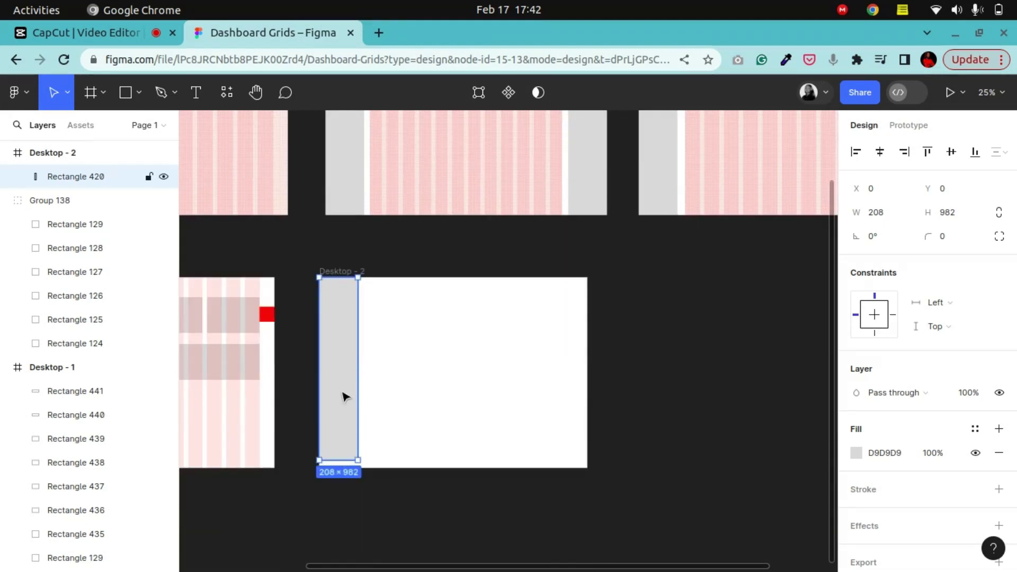
{"action": "mouse_move", "coordinate": [345, 397]}
{"action": "left_mouse_down"}
{"action": "mouse_move", "coordinate": [345, 408]}
{"action": "mouse_move", "coordinate": [345, 395]}
{"action": "left_mouse_up"}
{"action": "left_click_drag", "start_coordinate": [339, 458], "coordinate": [339, 466]}
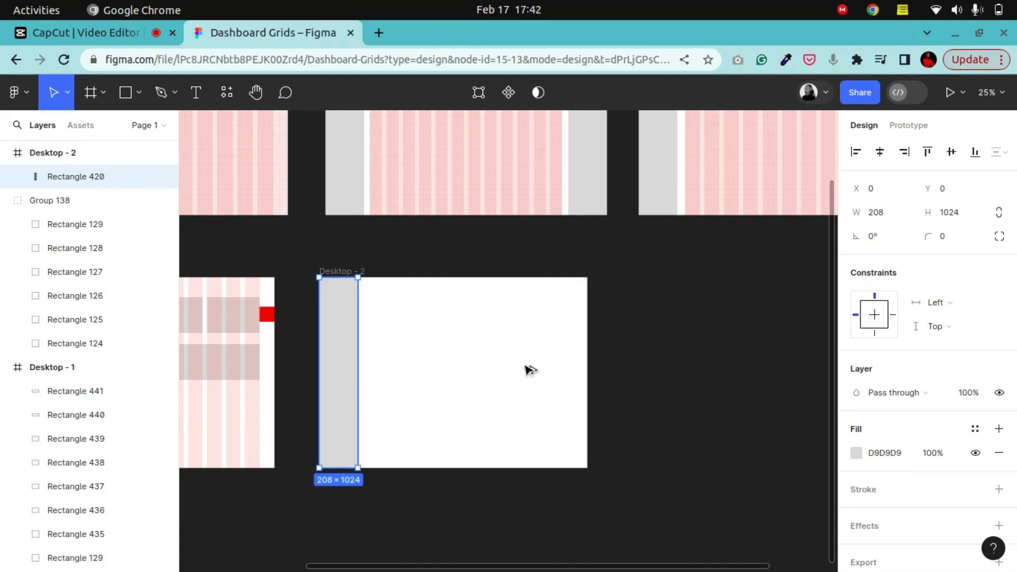
{"action": "left_click_drag", "start_coordinate": [529, 370], "coordinate": [579, 368]}
{"action": "left_click", "coordinate": [588, 250]}
- Draw a large content rectangle between the two sidebars of Desktop - 2, leaving a gap on each side
{"action": "scroll", "coordinate": [589, 250], "scroll_direction": "left", "scroll_amount": 2}
{"action": "scroll", "coordinate": [589, 250], "scroll_direction": "down", "scroll_amount": 1}
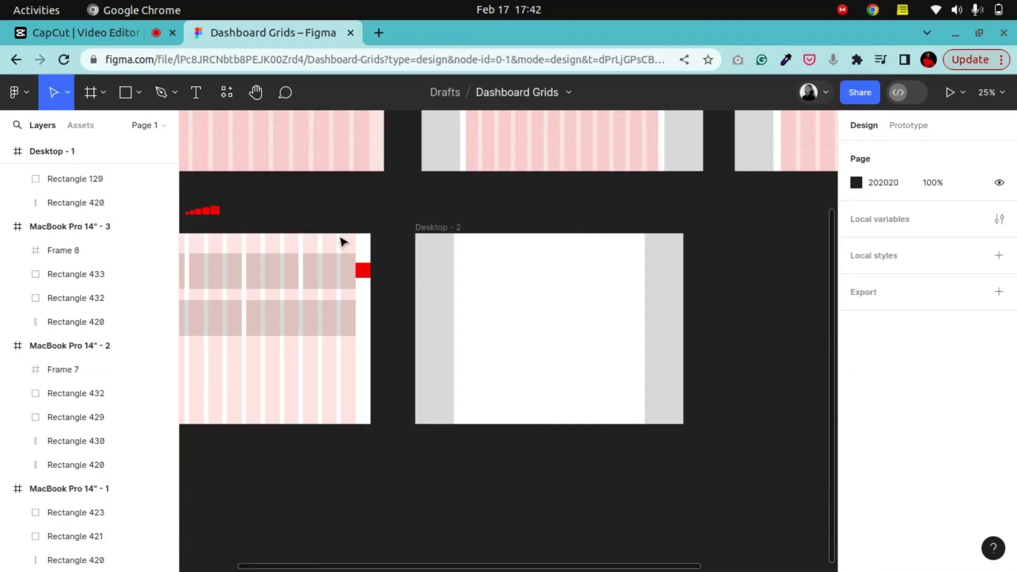
{"action": "key", "text": "h"}
{"action": "scroll", "coordinate": [527, 409], "scroll_direction": "up", "scroll_amount": 5}
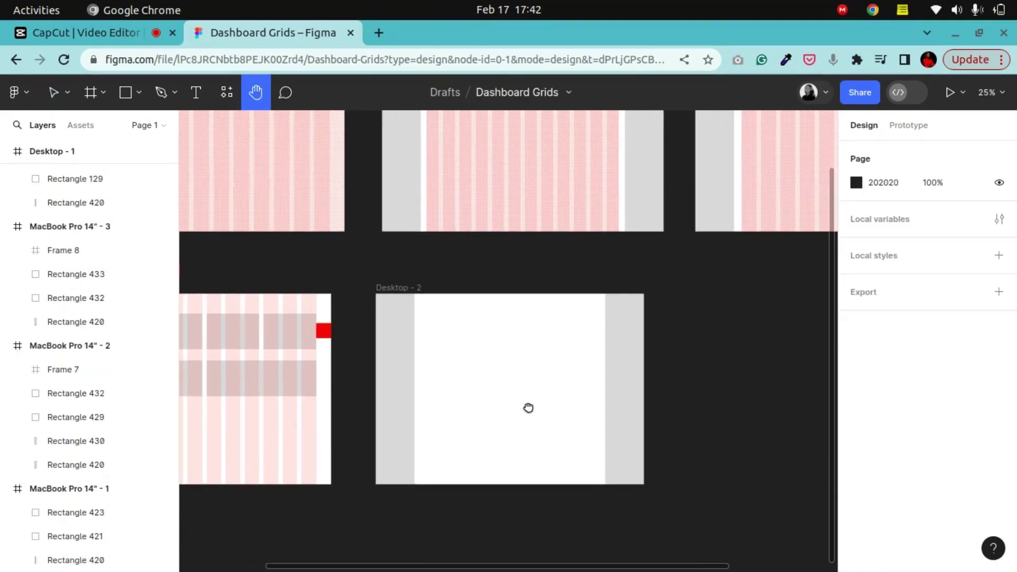
{"action": "key", "text": "v"}
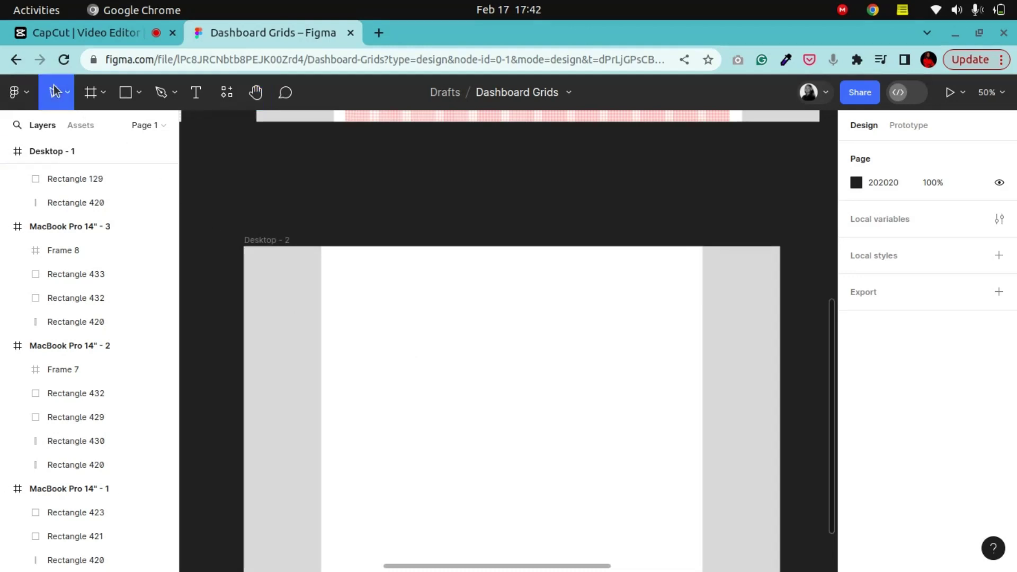
{"action": "left_click", "coordinate": [295, 295]}
{"action": "key", "text": "r"}
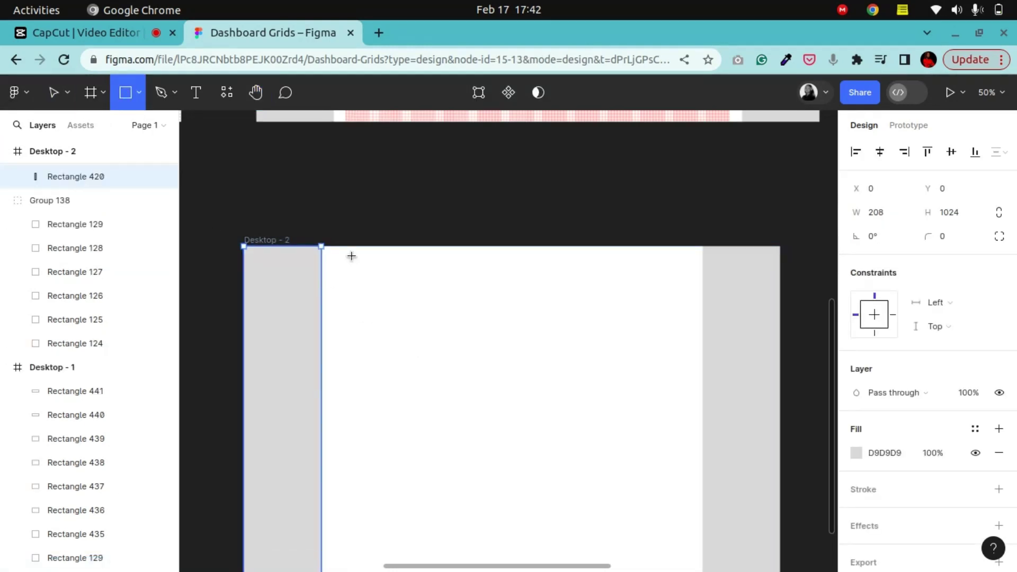
{"action": "left_click_drag", "start_coordinate": [351, 255], "coordinate": [679, 559]}
{"action": "left_click", "coordinate": [356, 193]}
- Draw a small rectangle about 46 × 60 in the gap beside Desktop - 2's left sidebar and fill it with red DE1E1E
{"action": "left_click", "coordinate": [130, 95]}
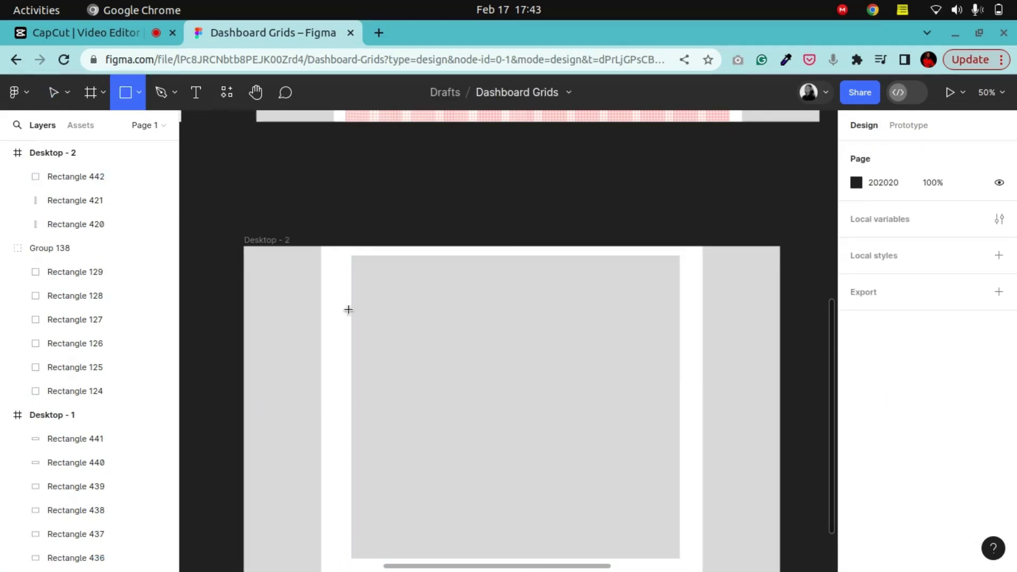
{"action": "left_click_drag", "start_coordinate": [330, 294], "coordinate": [347, 317]}
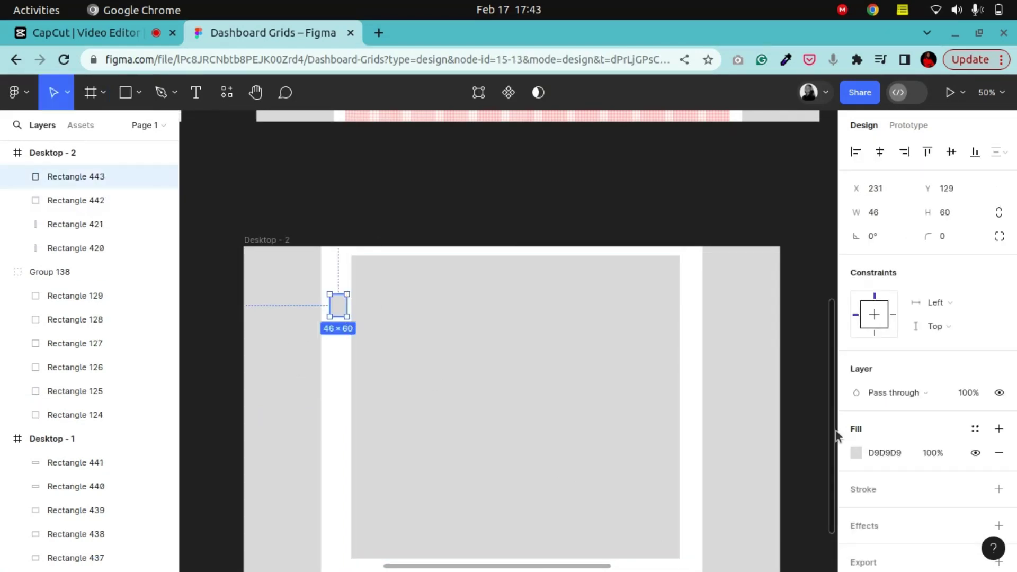
{"action": "left_click", "coordinate": [860, 454]}
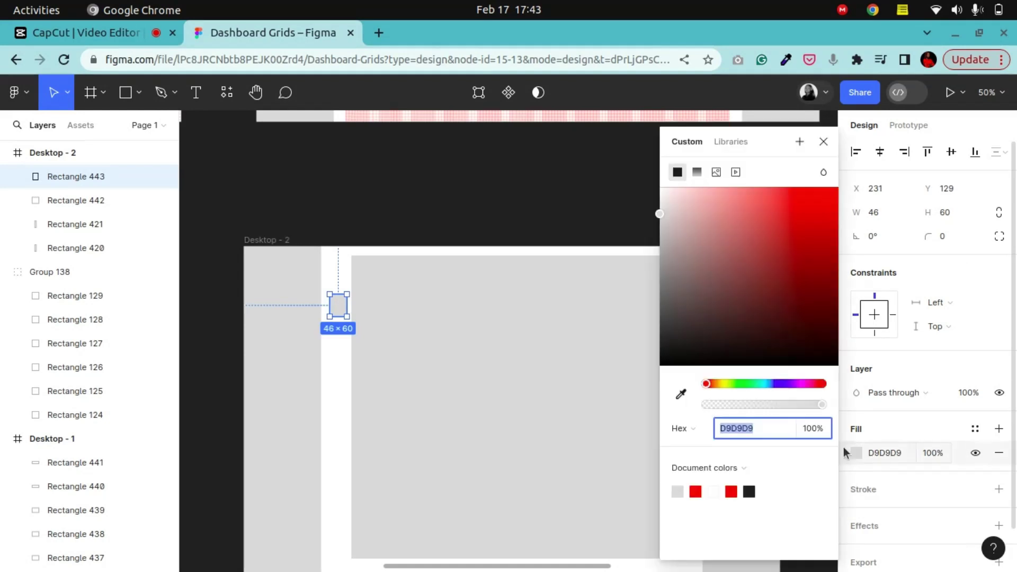
{"action": "left_click", "coordinate": [806, 215]}
{"action": "left_click_drag", "start_coordinate": [810, 211], "coordinate": [815, 211]}
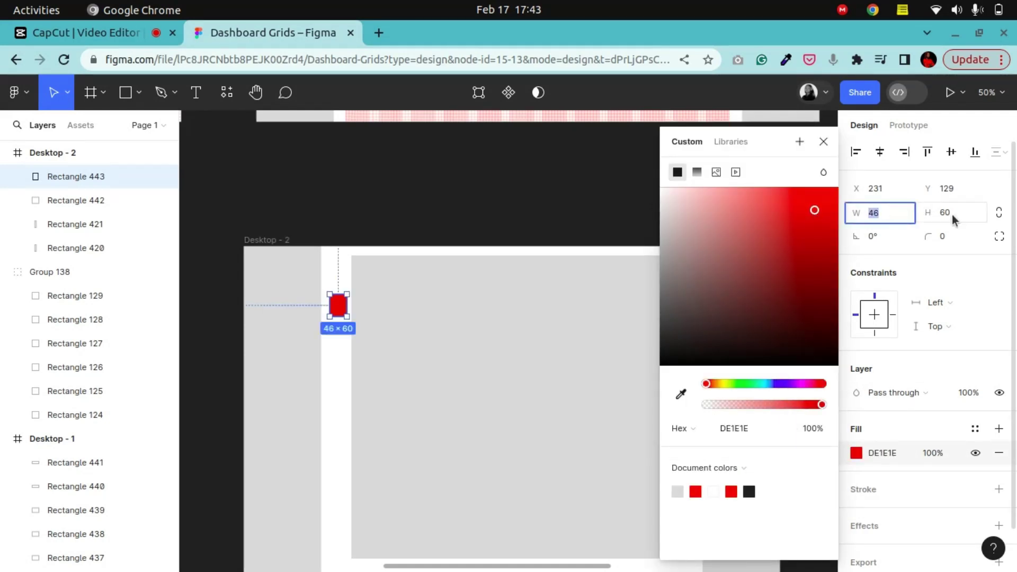
{"action": "key", "text": "Escape"}
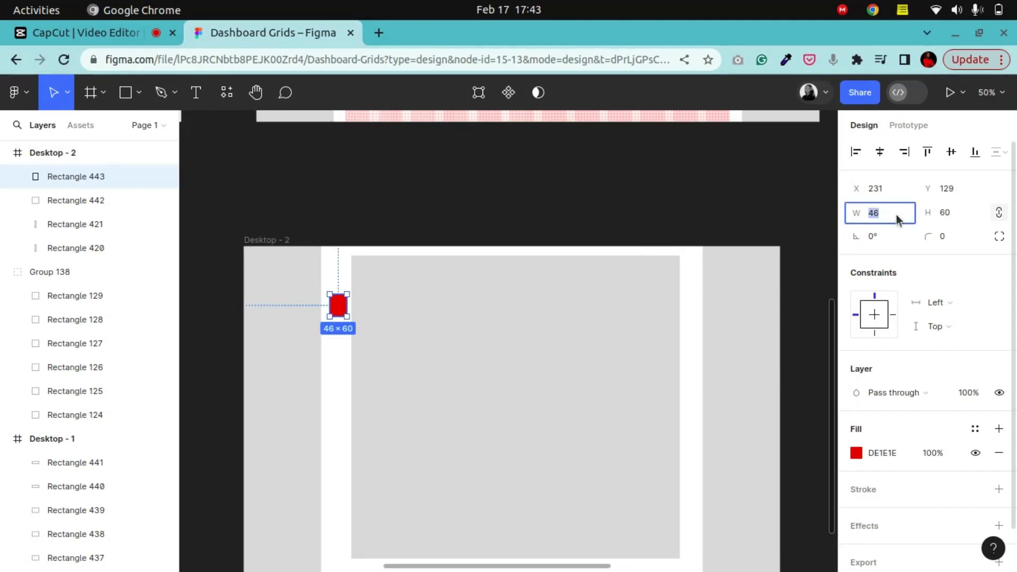
- Resize the red rectangle to a 32 × 32 square
{"action": "type", "text": "32"}
{"action": "key", "text": "Tab"}
{"action": "type", "text": "32"}
{"action": "key", "text": "Return"}
{"action": "left_click", "coordinate": [557, 222]}
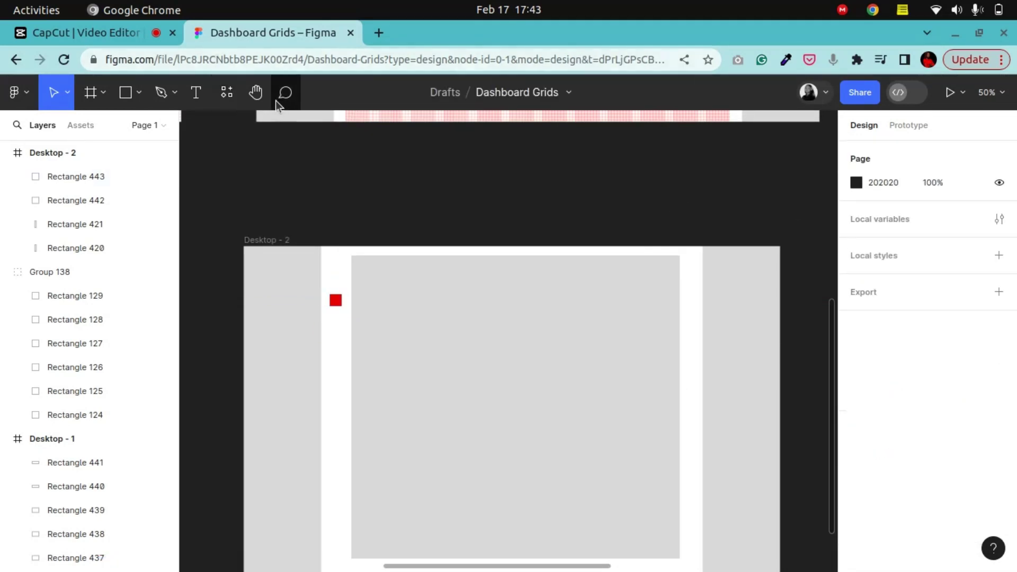
- Move the red square flush against the left sidebar of Desktop - 2, at X 208 and Y 109
{"action": "key", "text": "h"}
{"action": "left_click_drag", "start_coordinate": [447, 352], "coordinate": [512, 355]}
{"action": "key", "text": "shift+0"}
{"action": "left_click_drag", "start_coordinate": [359, 289], "coordinate": [368, 251]}
{"action": "left_click", "coordinate": [53, 100]}
{"action": "key", "text": "minus"}
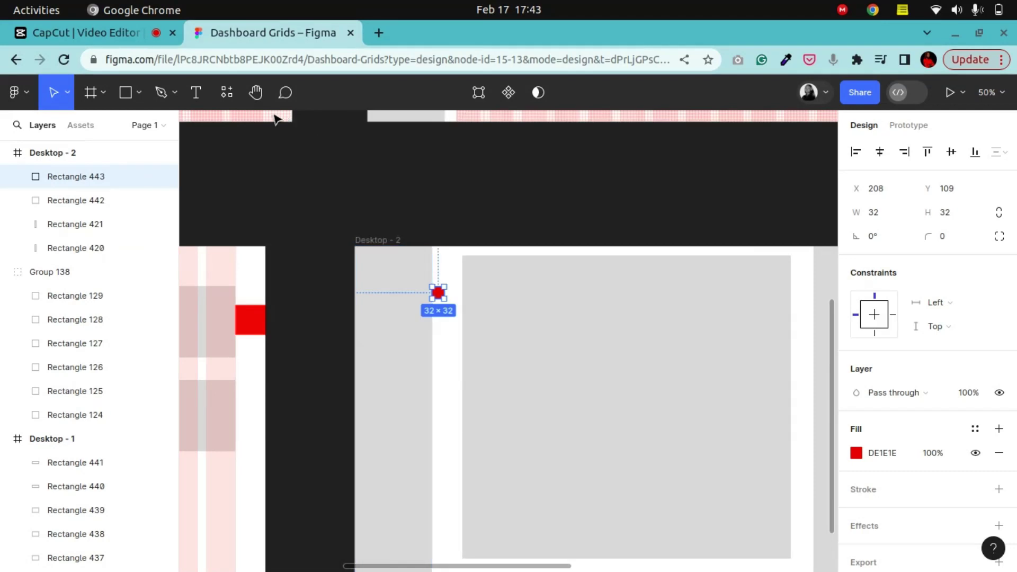
- Duplicate the red square against the right sidebar at X 1200 and stretch the content rectangle's left edge to the left red square
{"action": "left_click", "coordinate": [258, 93]}
{"action": "left_click_drag", "start_coordinate": [496, 336], "coordinate": [375, 287]}
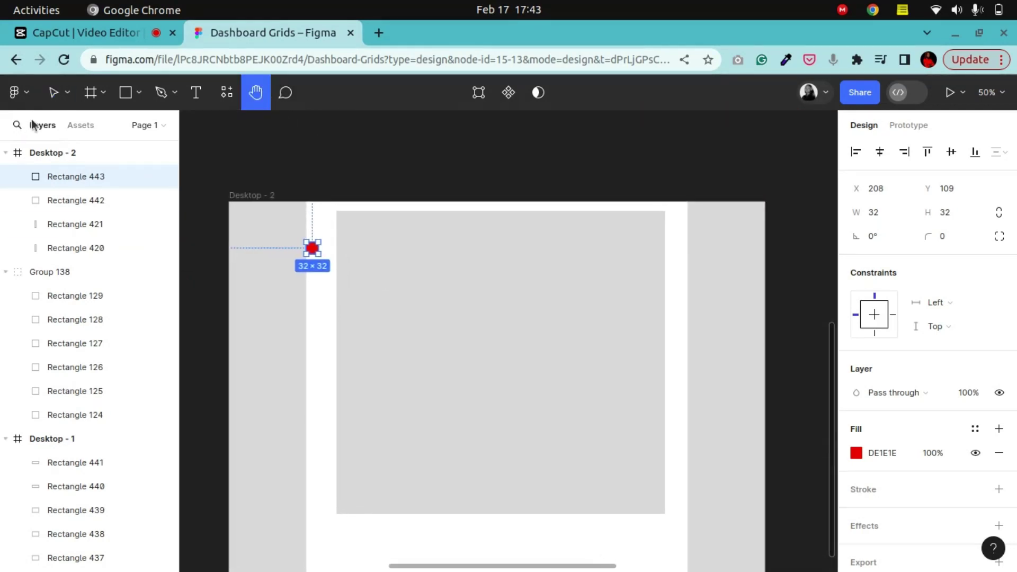
{"action": "left_click", "coordinate": [52, 99]}
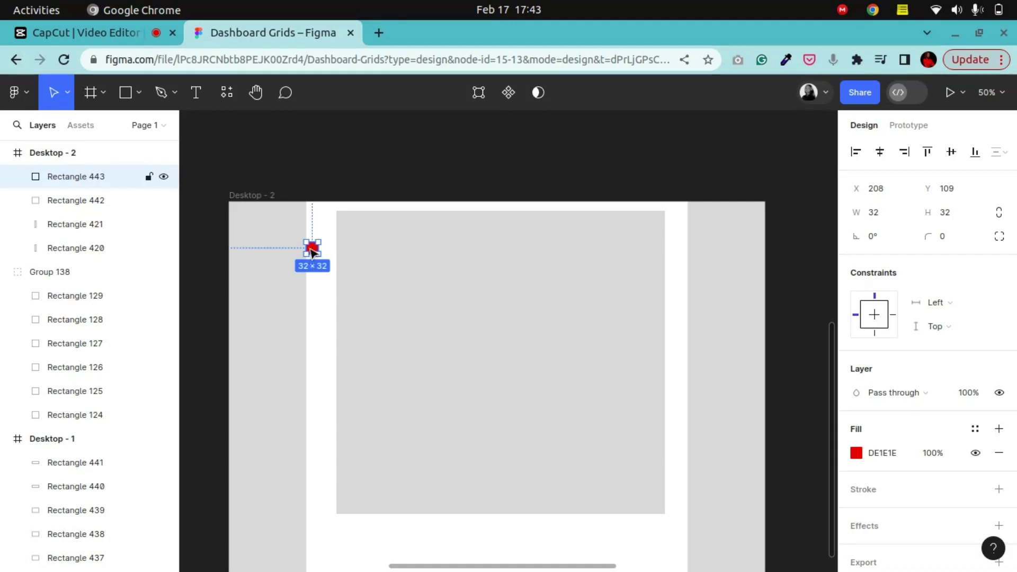
{"action": "left_click_drag", "start_coordinate": [313, 248], "coordinate": [684, 255]}
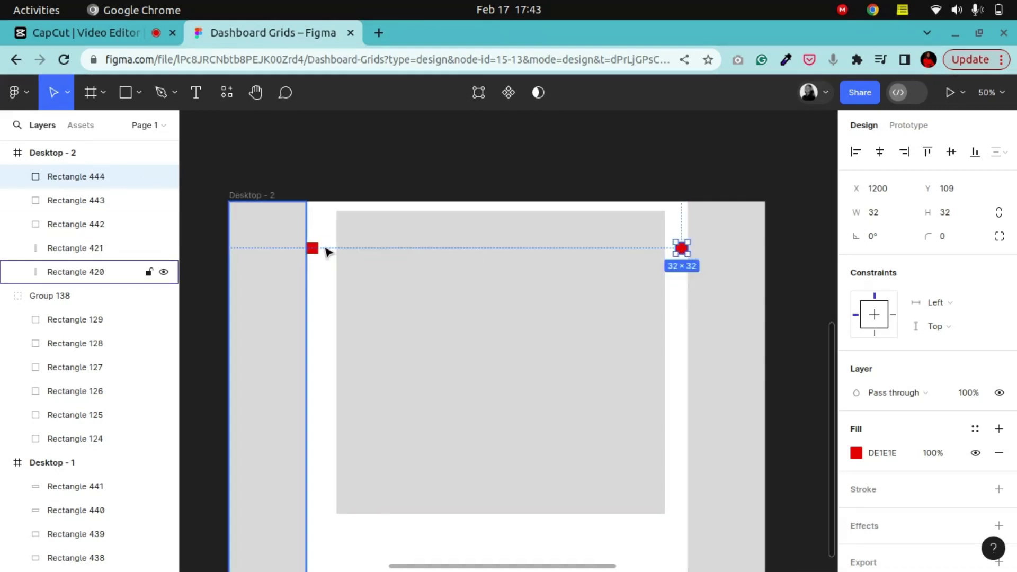
{"action": "left_click", "coordinate": [348, 259]}
{"action": "left_click_drag", "start_coordinate": [334, 256], "coordinate": [318, 253]}
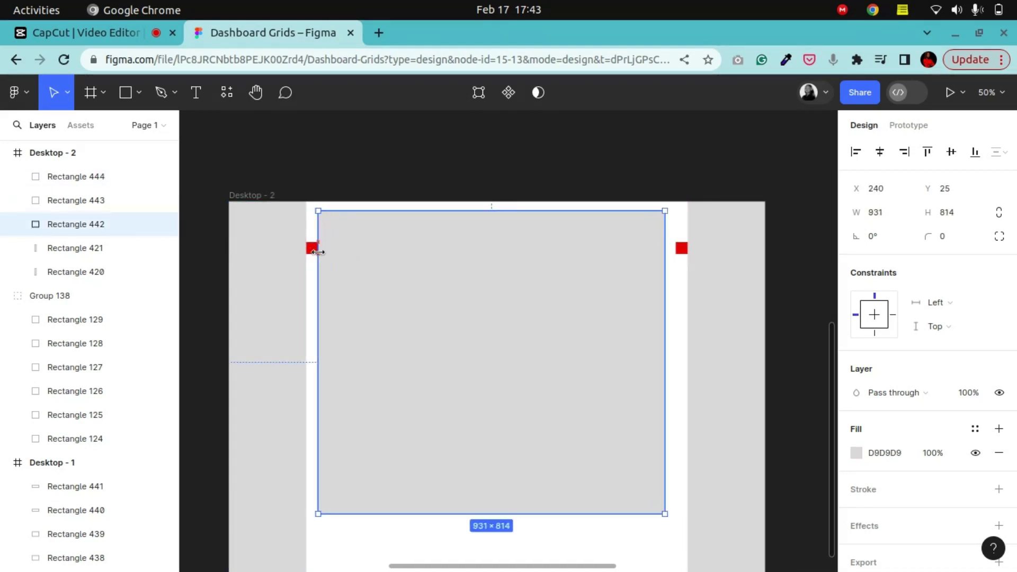
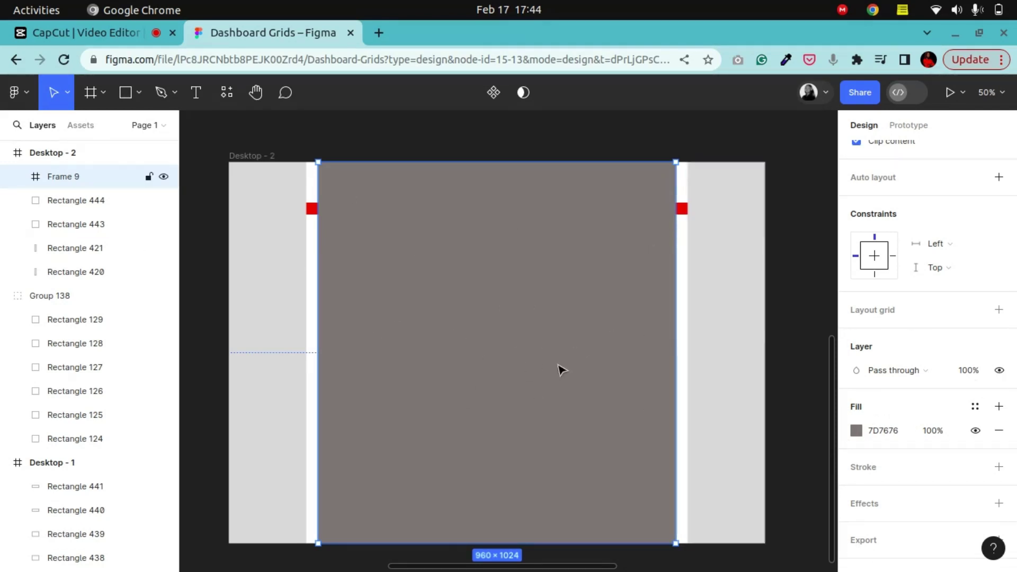
- Add a layout grid to the 960 × 1024 content frame of Desktop - 2 and set it to 12 columns
{"action": "left_click", "coordinate": [999, 310]}
{"action": "left_click", "coordinate": [857, 334]}
{"action": "left_click", "coordinate": [694, 336]}
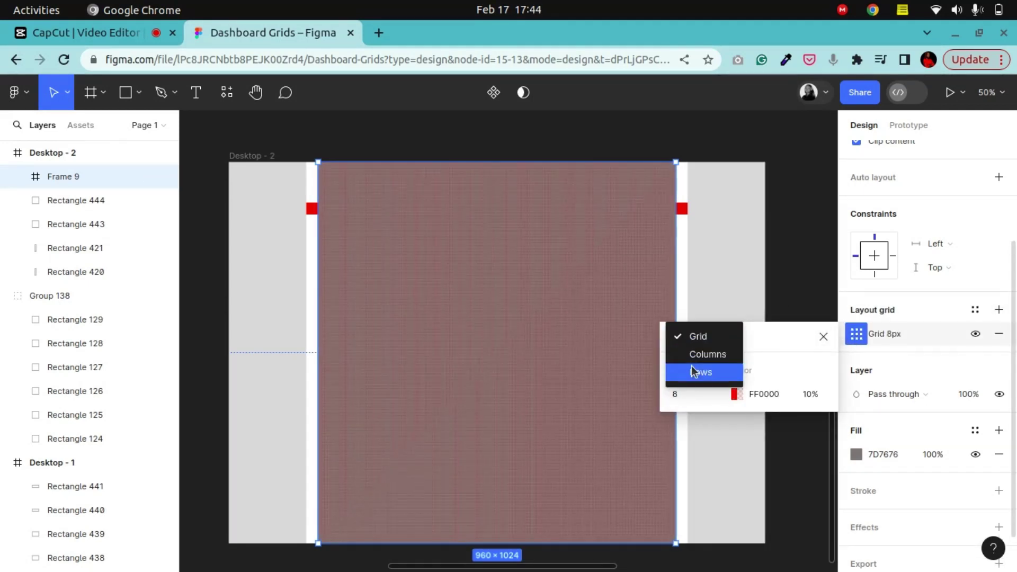
{"action": "left_click", "coordinate": [708, 354]}
{"action": "left_click", "coordinate": [701, 394]}
{"action": "left_click", "coordinate": [687, 400]}
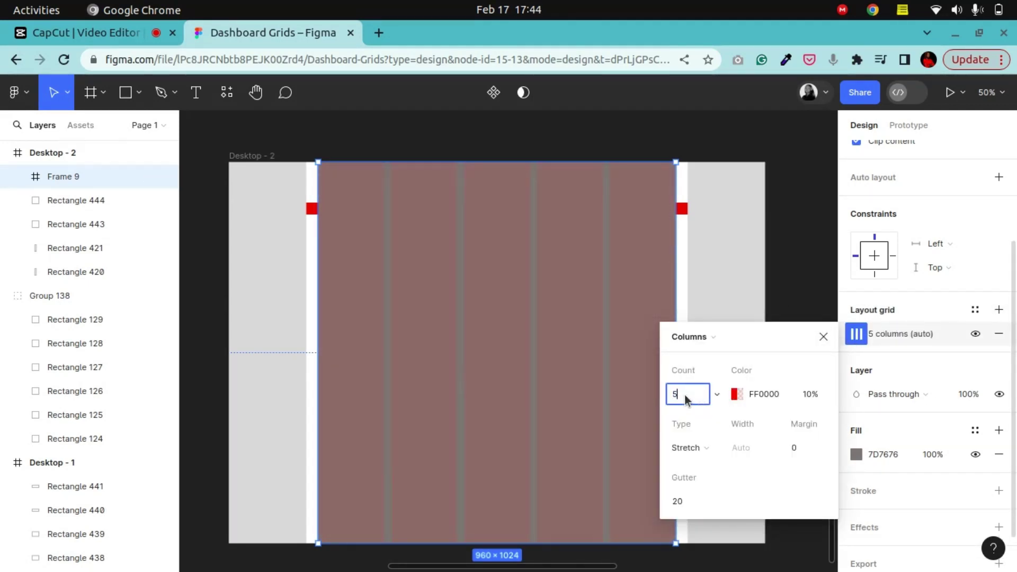
{"action": "type", "text": "12"}
{"action": "key", "text": "Return"}
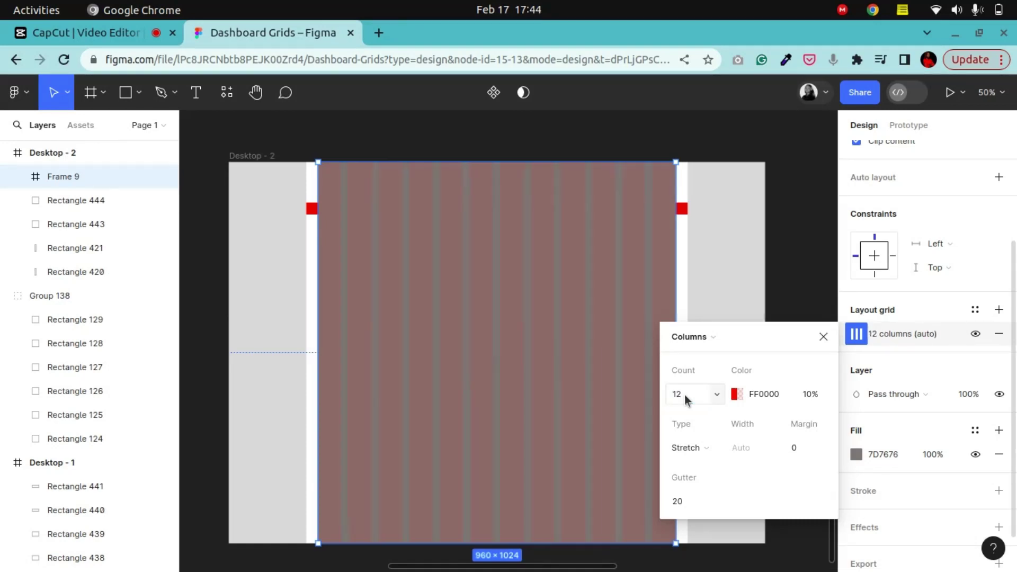
- Set the column grid's gutter to 24 and its type to Center
{"action": "left_click", "coordinate": [709, 505]}
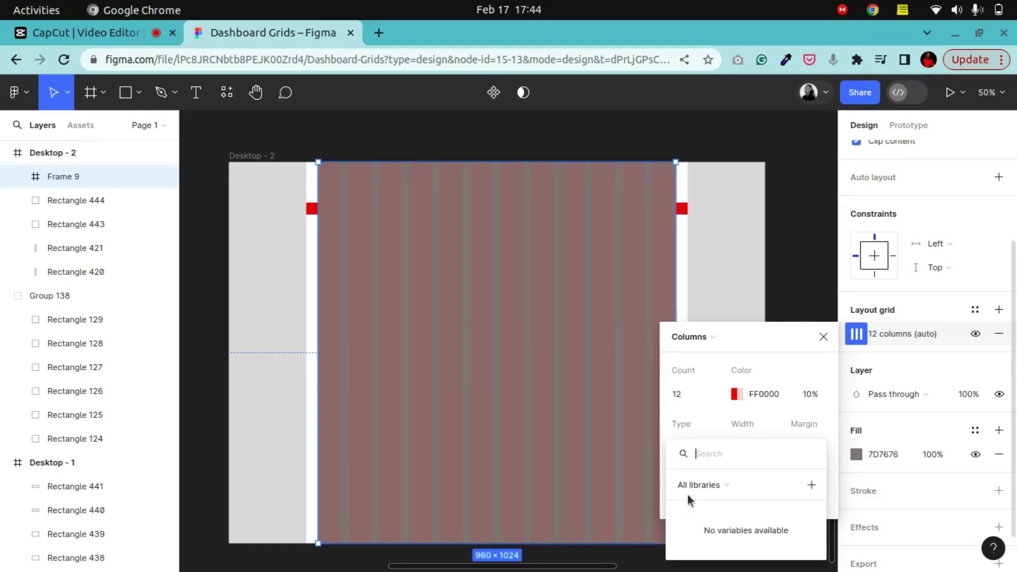
{"action": "left_click", "coordinate": [704, 434]}
{"action": "left_click", "coordinate": [692, 503]}
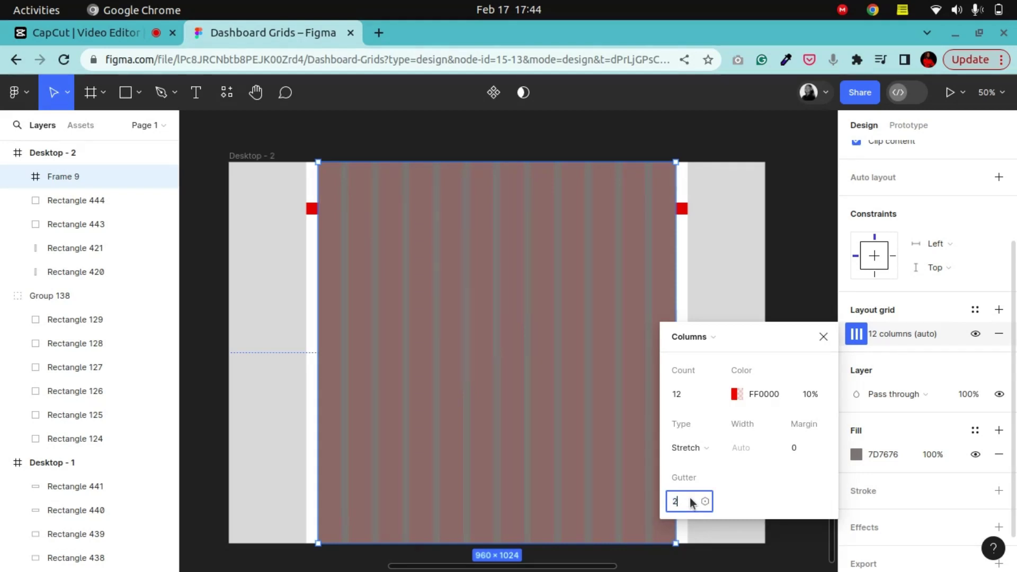
{"action": "type", "text": "24"}
{"action": "key", "text": "Return"}
{"action": "left_click", "coordinate": [700, 449]}
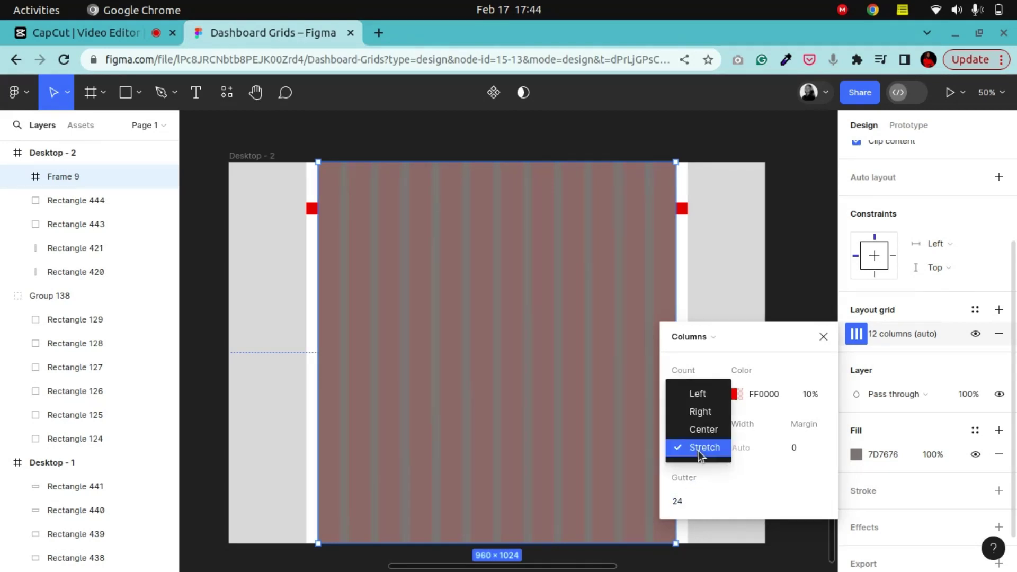
{"action": "left_click", "coordinate": [705, 430]}
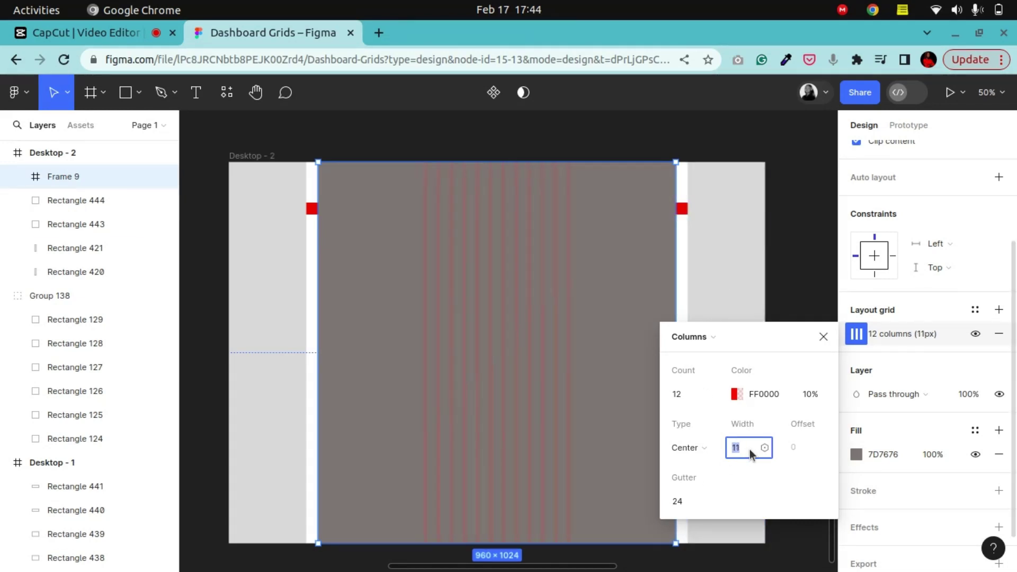
- Try a narrower column width of 7 for the centred grid
{"action": "key", "text": "Up"}
{"action": "key", "text": "Up"}
{"action": "key", "text": "Up"}
{"action": "key", "text": "Up"}
{"action": "key", "text": "Up"}
{"action": "key", "text": "Up"}
{"action": "key", "text": "Up"}
{"action": "key", "text": "Up"}
{"action": "left_click", "coordinate": [745, 455]}
{"action": "type", "text": "/8"}
{"action": "key", "text": "Return"}
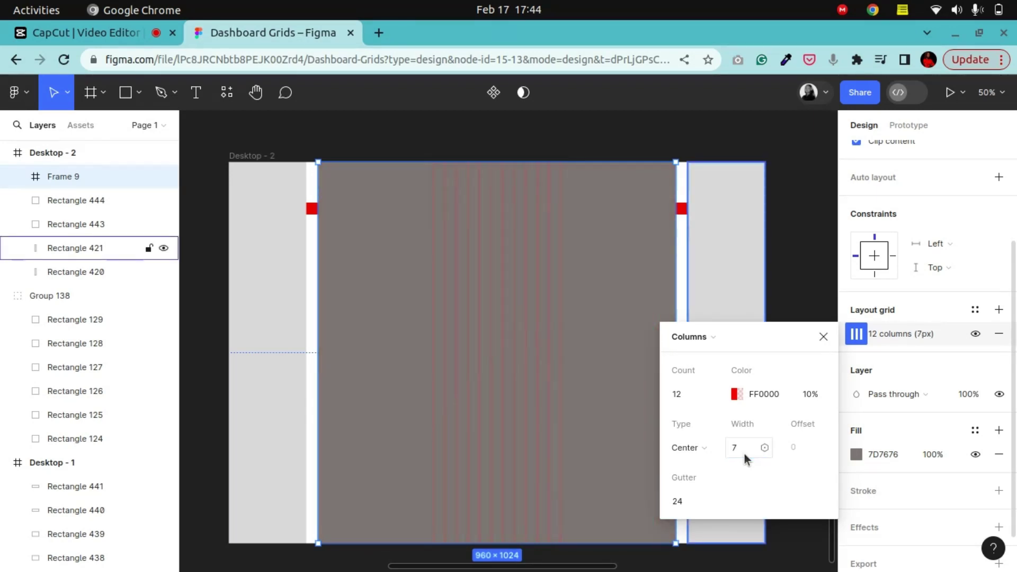
- Set the column width of the content frame's grid to 58 and close the grid settings
{"action": "type", "text": "58"}
{"action": "key", "text": "Return"}
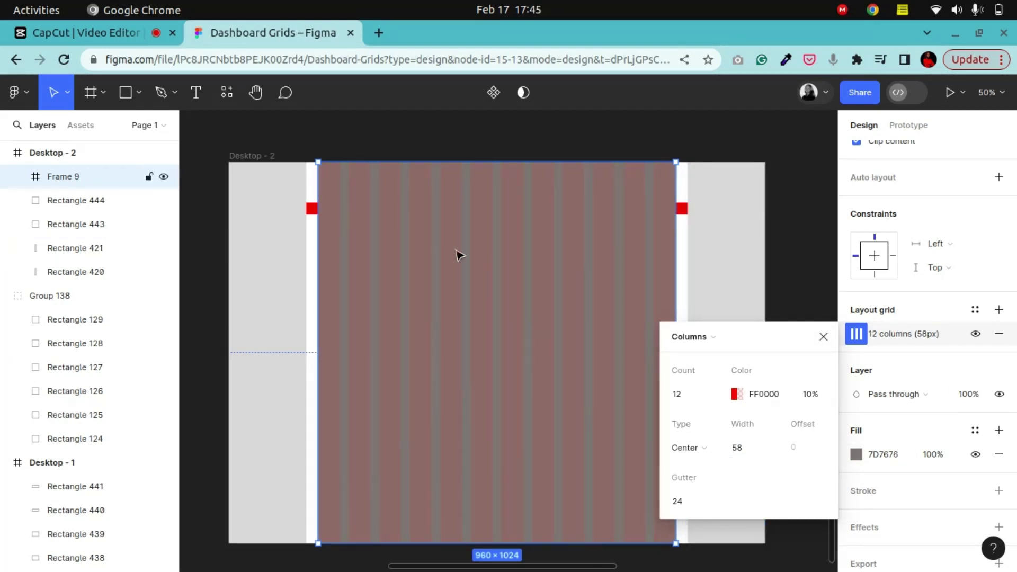
{"action": "left_click", "coordinate": [824, 337]}
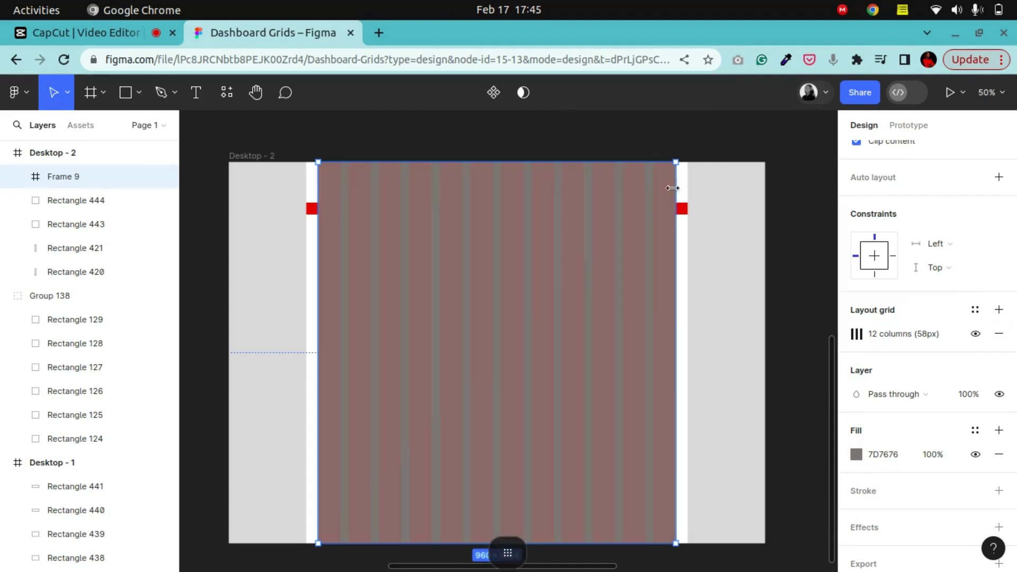
- Draw a row of three rectangles about 130 tall in the content frame, spanning 3, 4 and 5 grid columns
{"action": "left_click", "coordinate": [125, 94]}
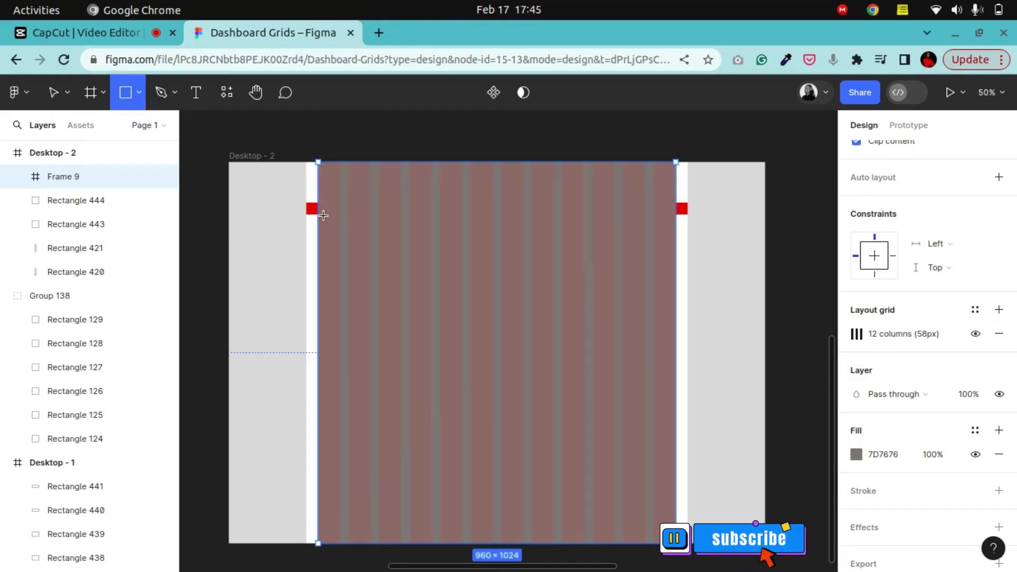
{"action": "left_click_drag", "start_coordinate": [323, 215], "coordinate": [524, 240]}
{"action": "left_click_drag", "start_coordinate": [450, 241], "coordinate": [575, 245]}
{"action": "left_click_drag", "start_coordinate": [645, 241], "coordinate": [674, 244]}
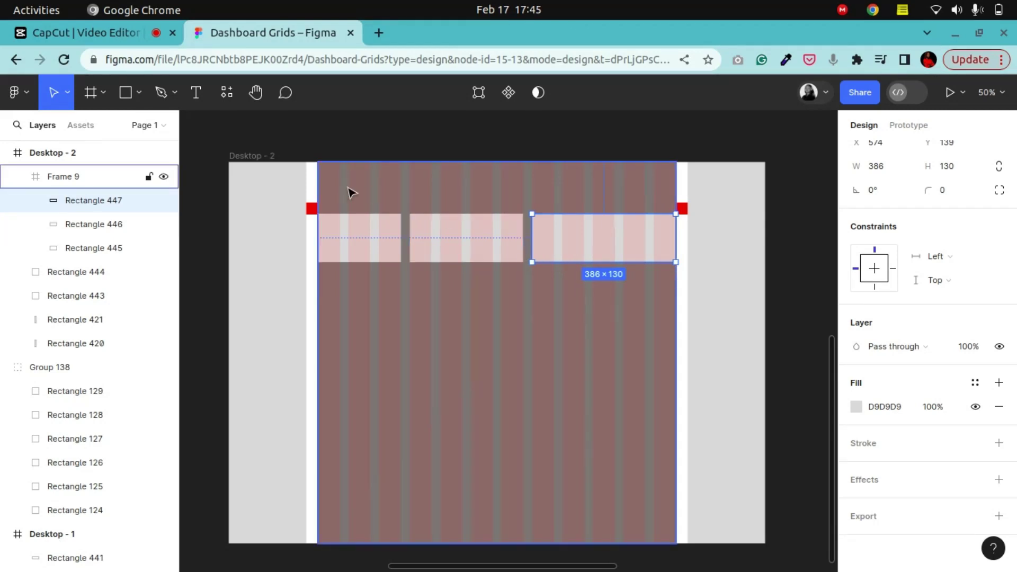
- Check the column width in the layout grid settings of Desktop - 2's content frame
{"action": "left_click", "coordinate": [63, 177]}
{"action": "left_click", "coordinate": [856, 430]}
{"action": "left_click", "coordinate": [736, 488]}
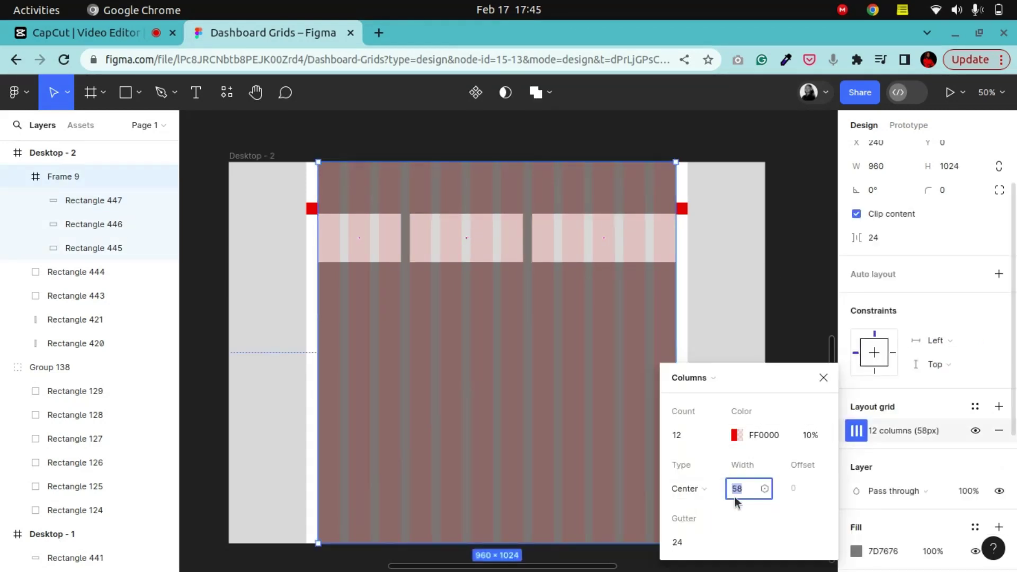
{"action": "left_click", "coordinate": [824, 378]}
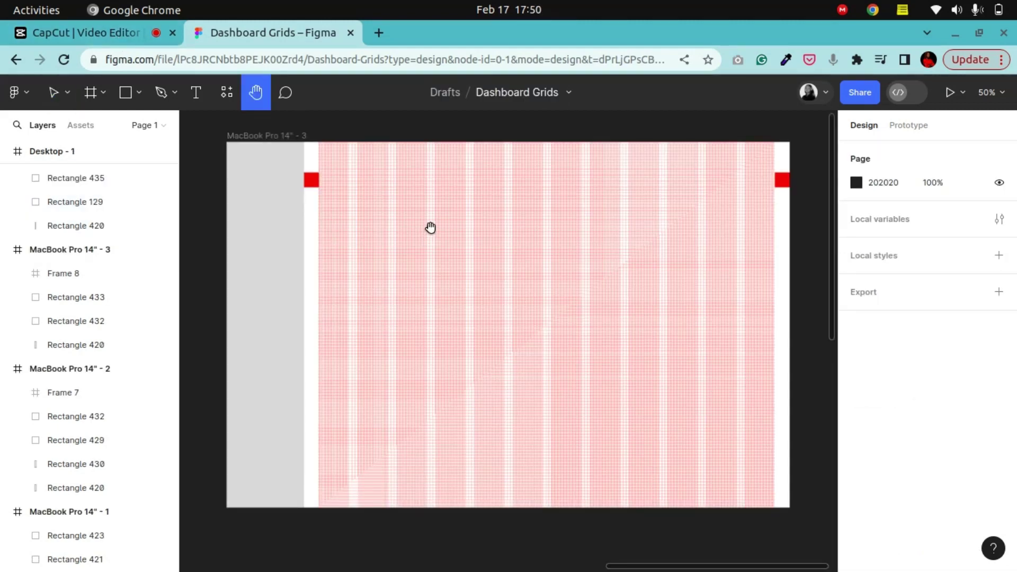
- Add a 1440 × 1024 Desktop frame below MacBook Pro 14" - 3, aligned with its left edge at X 3195, Y 1039
{"action": "left_click_drag", "start_coordinate": [430, 227], "coordinate": [433, 215]}
{"action": "left_click_drag", "start_coordinate": [504, 341], "coordinate": [499, 100]}
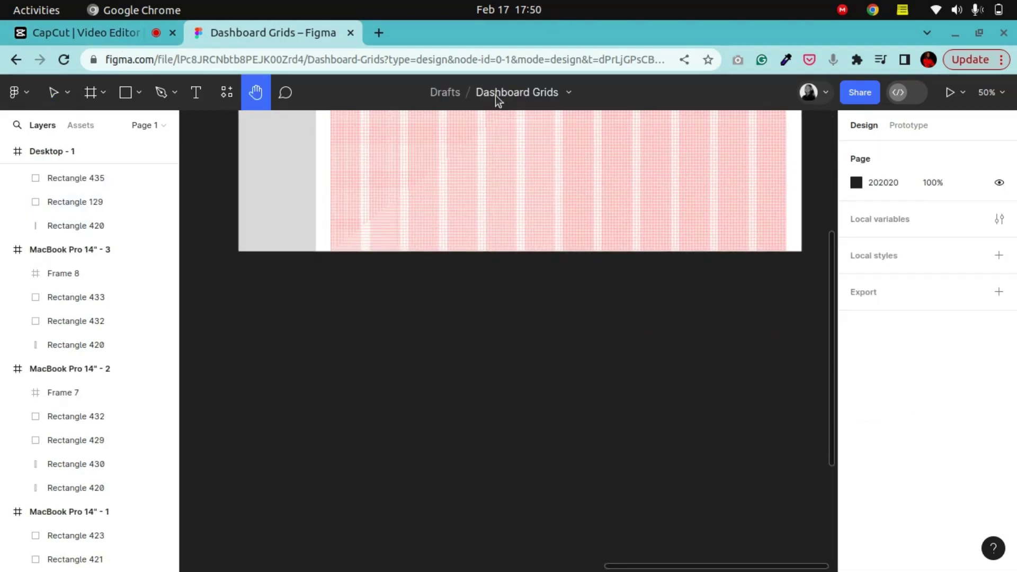
{"action": "left_click", "coordinate": [89, 93]}
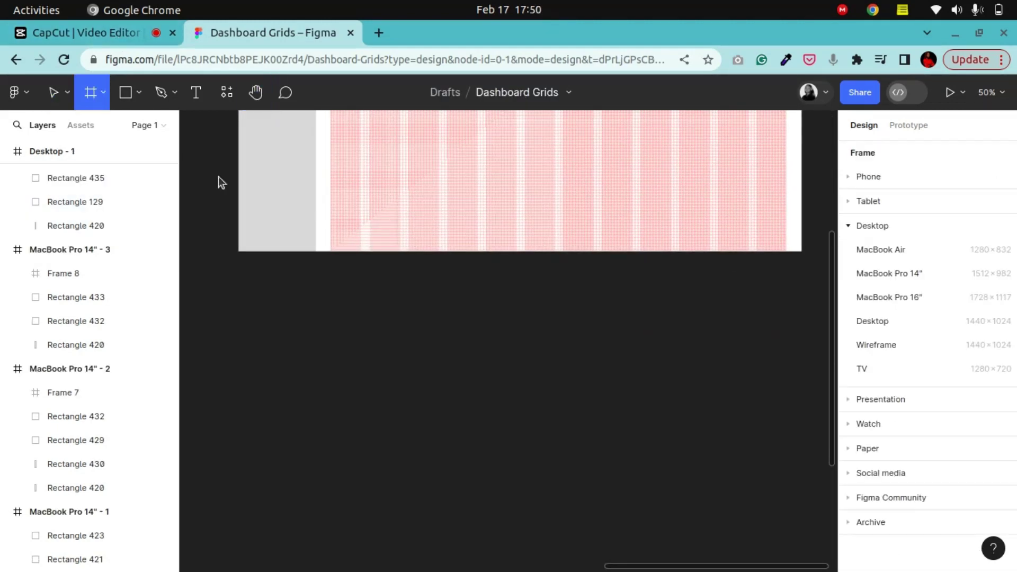
{"action": "left_click", "coordinate": [877, 321]}
{"action": "left_click_drag", "start_coordinate": [652, 311], "coordinate": [330, 410]}
- Copy the sidebar of MacBook Pro 14" - 3 to the left edge of Desktop - 3 and extend it to 1024 high
{"action": "left_click", "coordinate": [240, 247]}
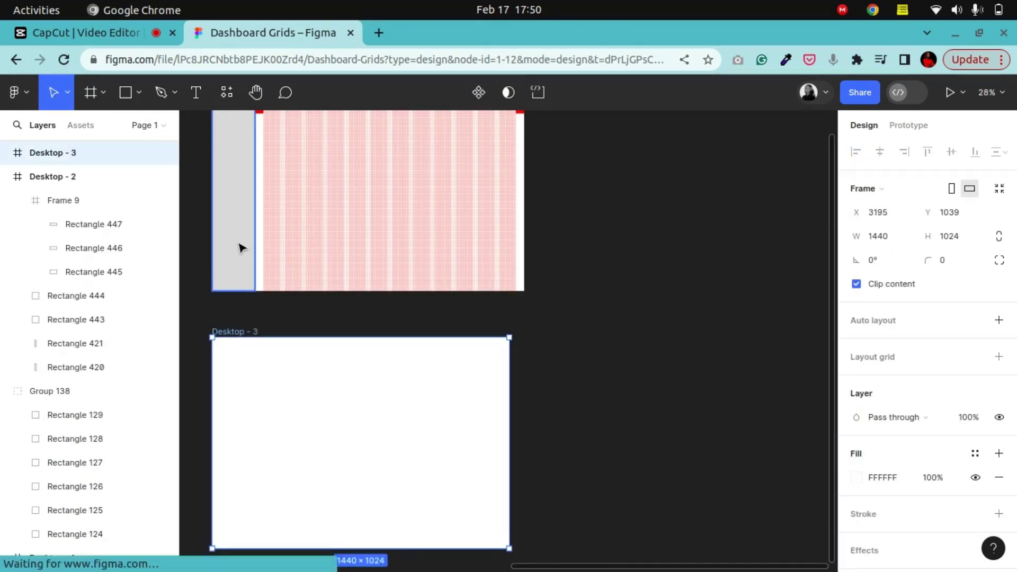
{"action": "left_click_drag", "start_coordinate": [244, 248], "coordinate": [245, 494]}
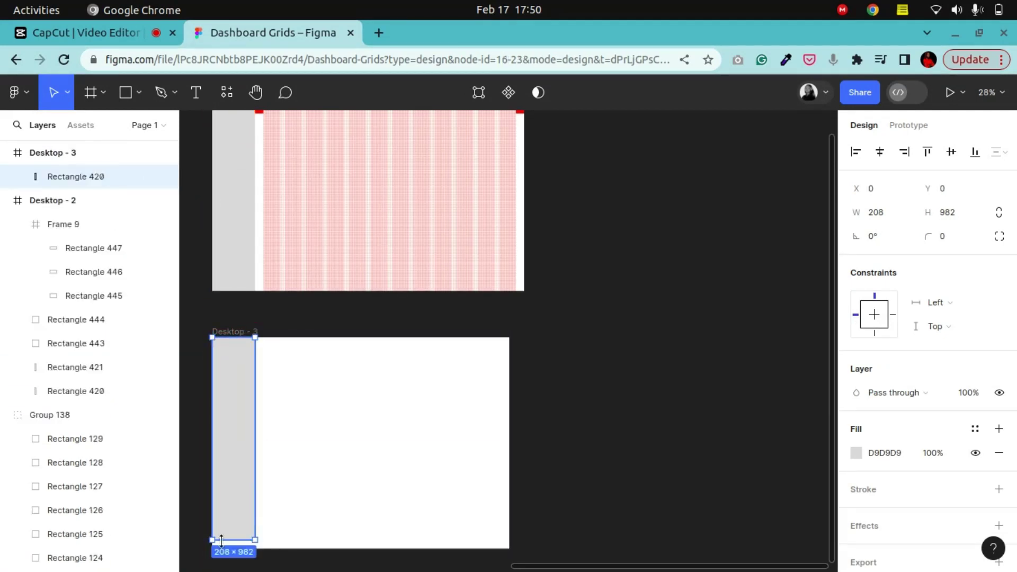
{"action": "left_click_drag", "start_coordinate": [222, 541], "coordinate": [225, 551]}
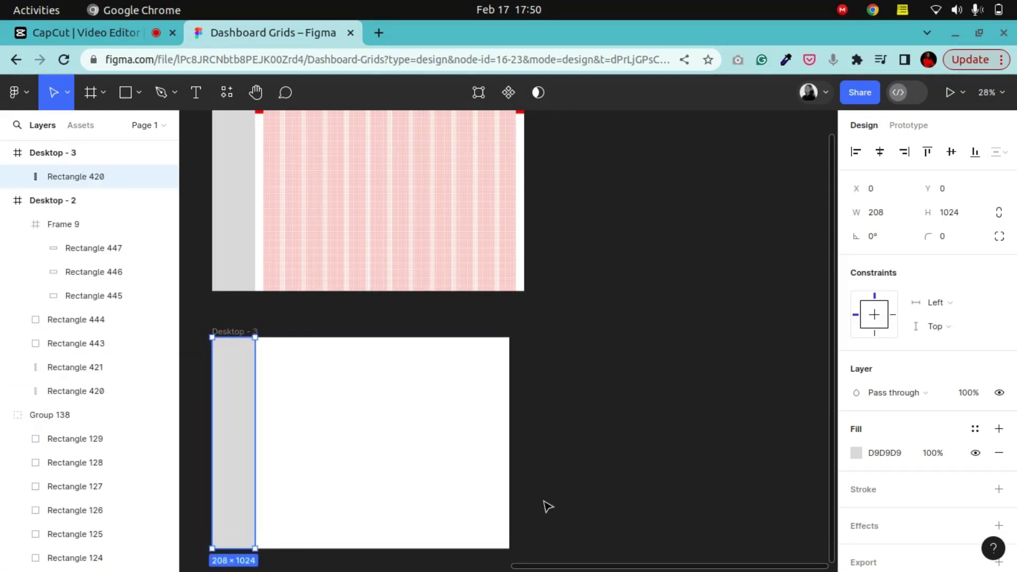
- Draw a content rectangle about 1124 × 962 beside the sidebar of Desktop - 3, leaving gaps on all sides
{"action": "left_click", "coordinate": [255, 92]}
{"action": "left_click_drag", "start_coordinate": [254, 392], "coordinate": [391, 366]}
{"action": "scroll", "coordinate": [419, 392], "scroll_direction": "up", "scroll_amount": 5}
{"action": "left_click_drag", "start_coordinate": [447, 422], "coordinate": [433, 309]}
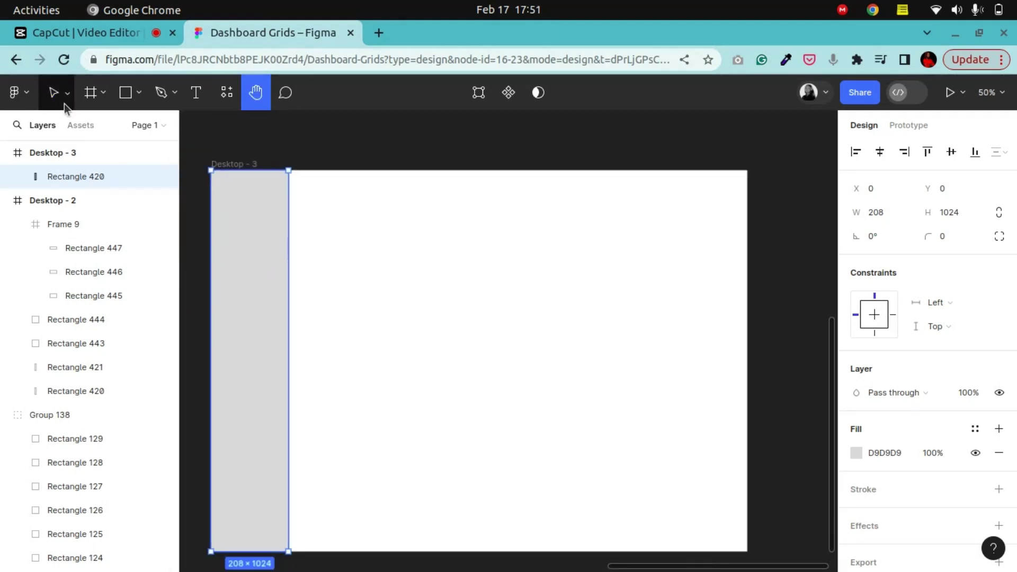
{"action": "left_click", "coordinate": [126, 93]}
{"action": "mouse_move", "coordinate": [307, 179]}
{"action": "left_mouse_down"}
{"action": "mouse_move", "coordinate": [666, 470]}
{"action": "mouse_move", "coordinate": [726, 537]}
{"action": "left_mouse_up"}
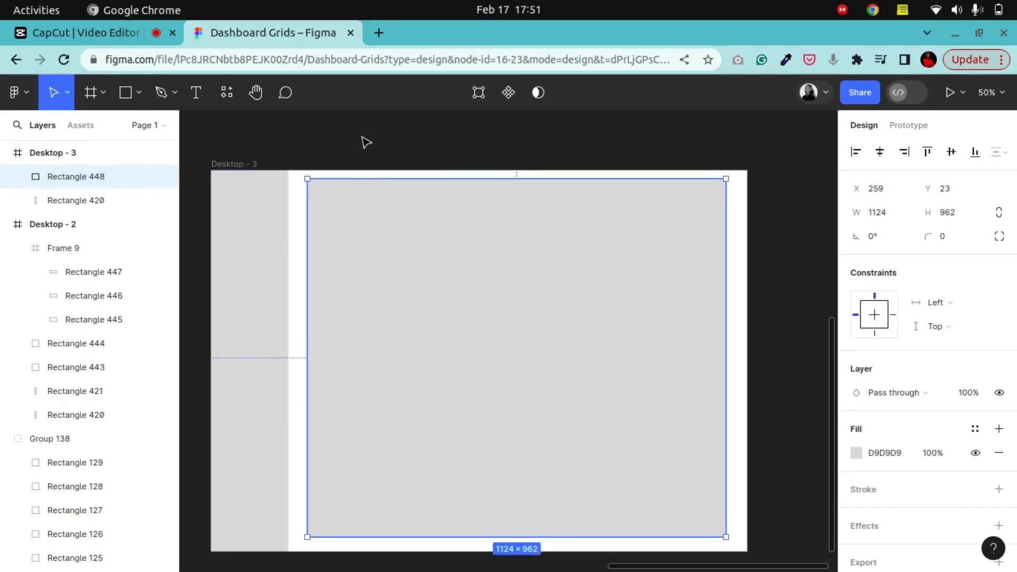
{"action": "left_click", "coordinate": [364, 141]}
- Draw a 40 × 40 square near the sidebar of Desktop - 3 and fill it with red F43535
{"action": "left_click", "coordinate": [128, 100]}
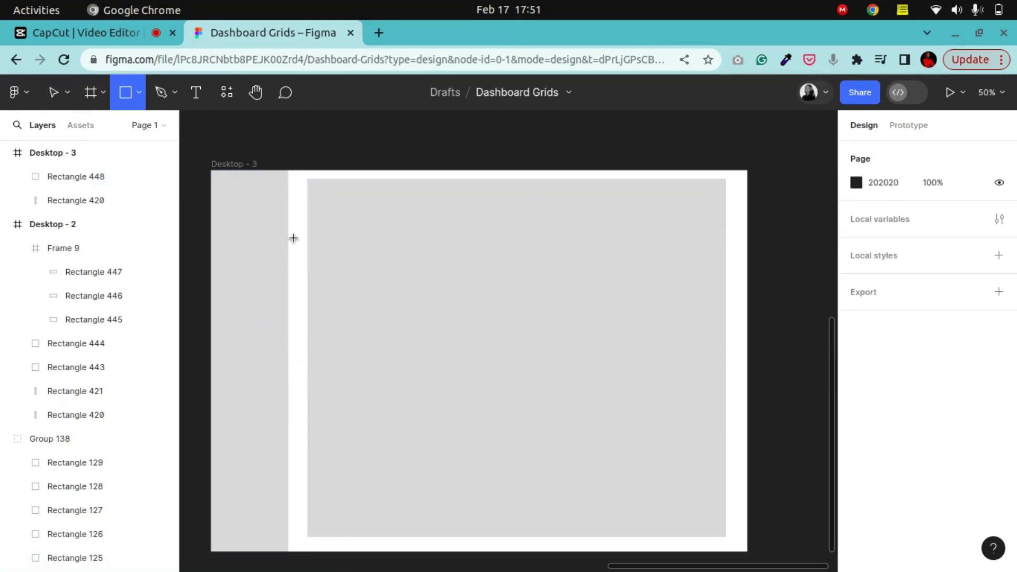
{"action": "left_click_drag", "start_coordinate": [293, 237], "coordinate": [316, 271]}
{"action": "left_click", "coordinate": [965, 221]}
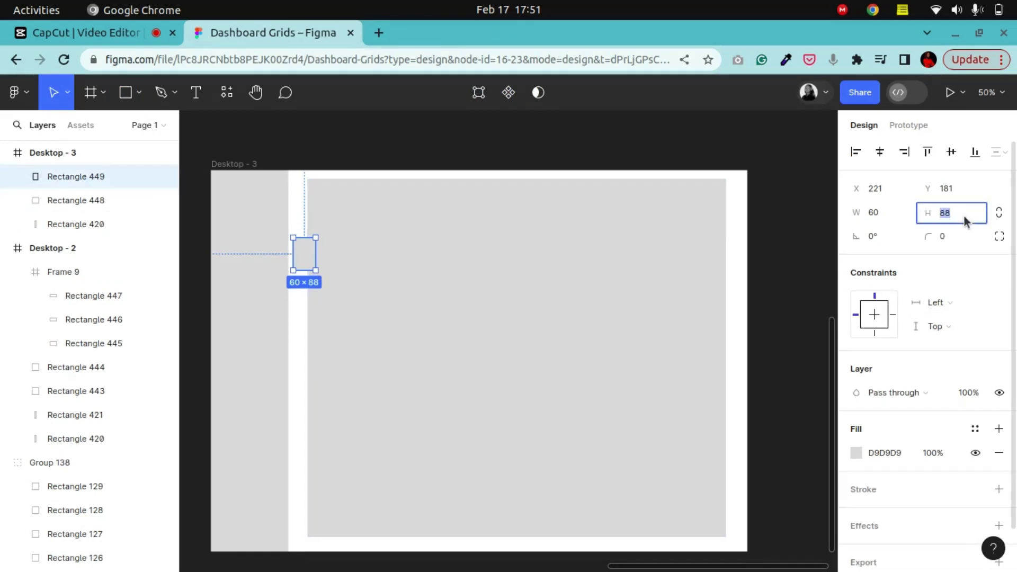
{"action": "type", "text": "40"}
{"action": "key", "text": "Return"}
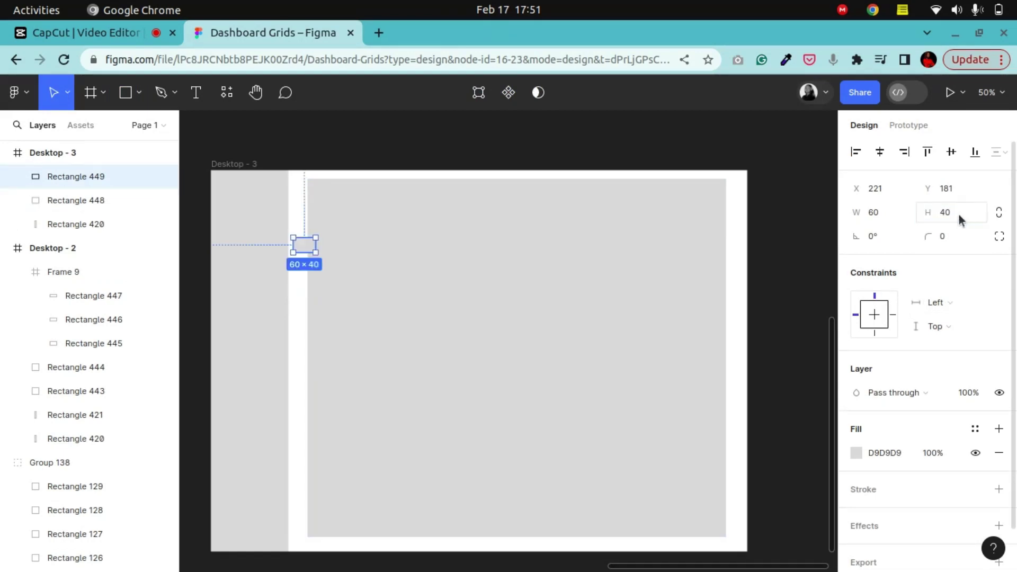
{"action": "left_click", "coordinate": [882, 220]}
{"action": "type", "text": "4"}
{"action": "key", "text": "Return"}
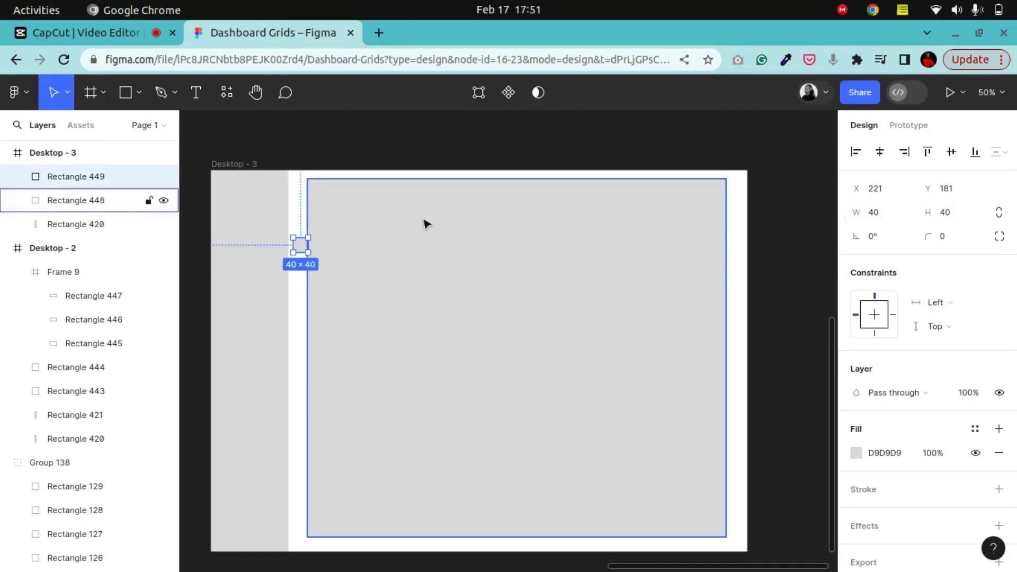
{"action": "left_click", "coordinate": [856, 453]}
{"action": "left_click", "coordinate": [800, 195]}
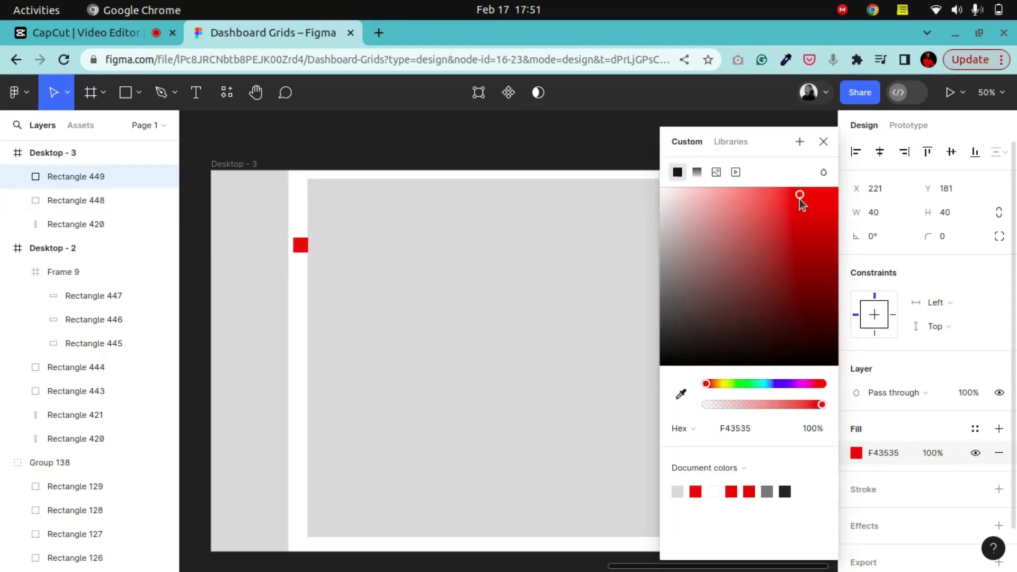
- Place the red square against the sidebar's inner edge at X 208, Y 129 and copy it to the frame's right edge
{"action": "left_click_drag", "start_coordinate": [302, 245], "coordinate": [298, 232]}
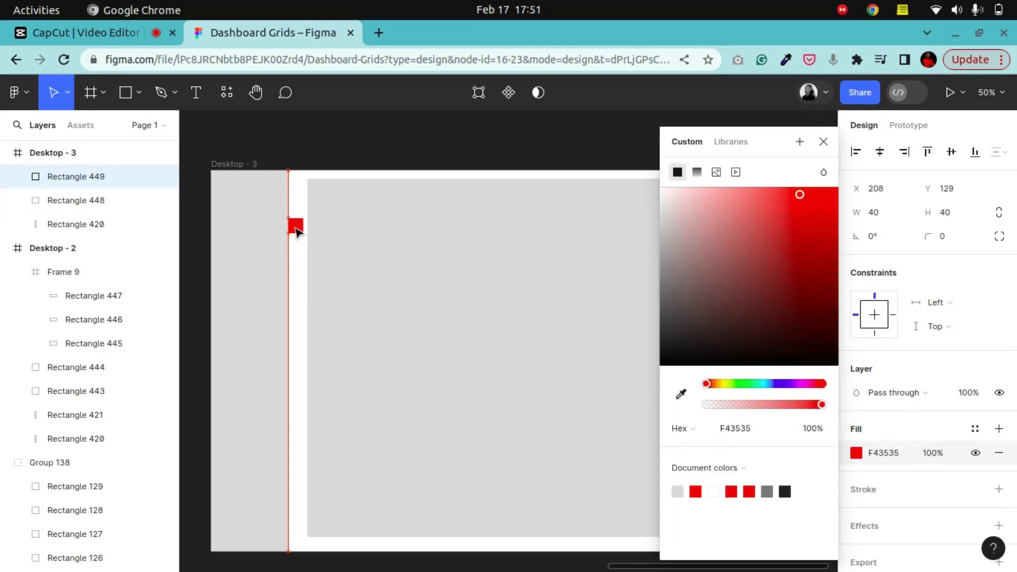
{"action": "left_click", "coordinate": [823, 140]}
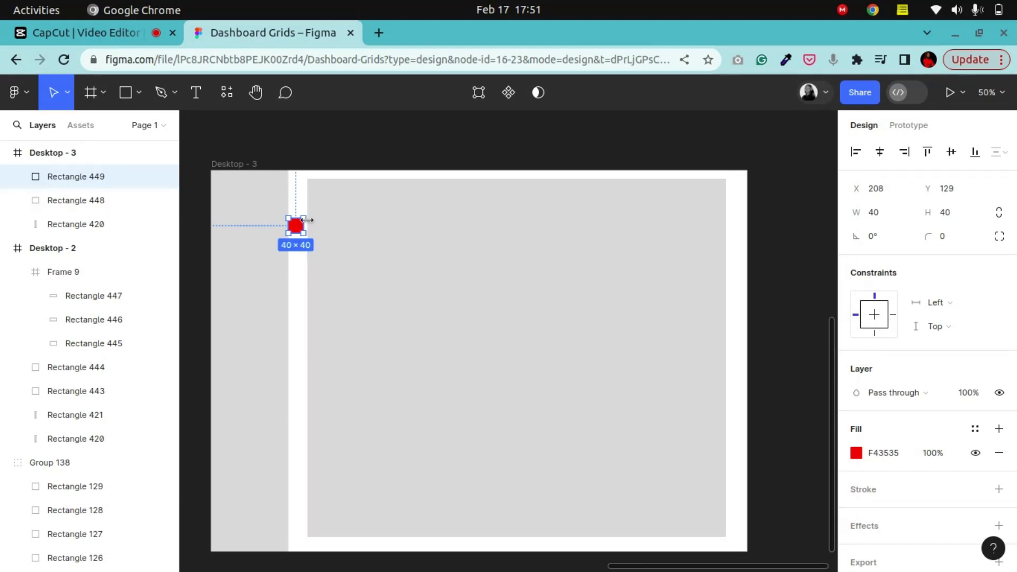
{"action": "left_click_drag", "start_coordinate": [300, 226], "coordinate": [748, 232]}
- Delete the large grey content rectangle from Desktop - 3
{"action": "left_click", "coordinate": [636, 262]}
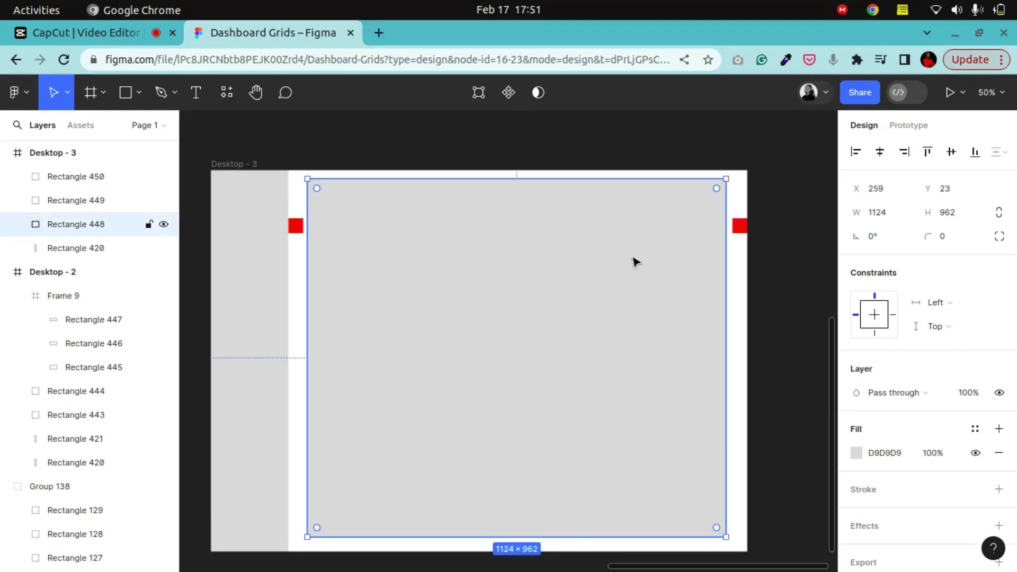
{"action": "key", "text": "Delete"}
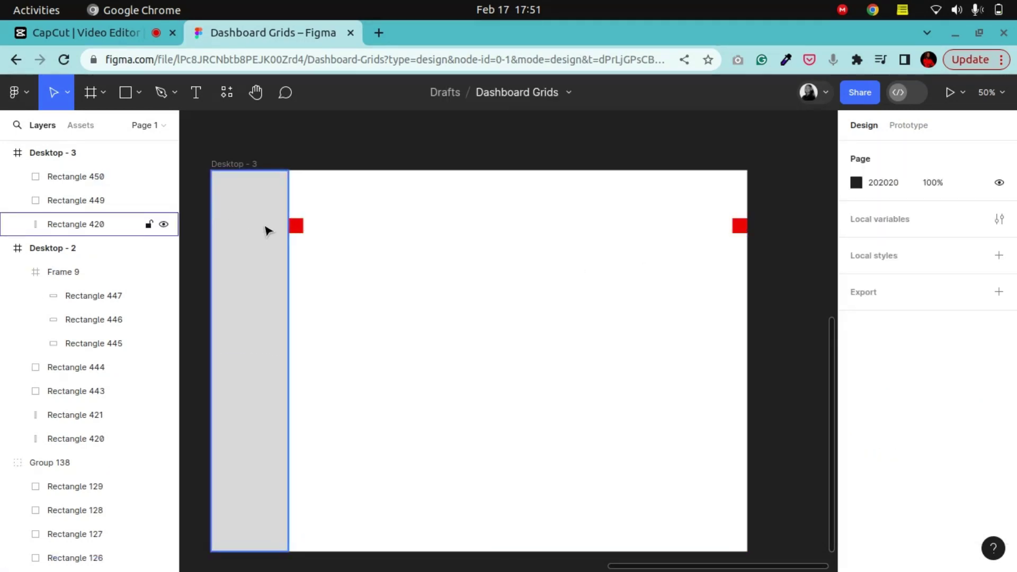
{"action": "key", "text": "ctrl+z"}
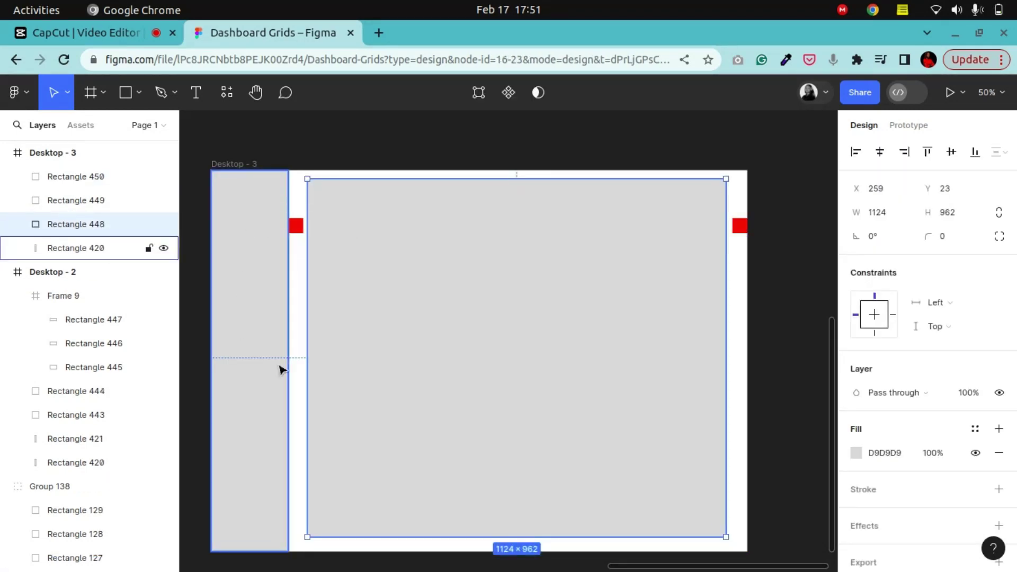
{"action": "key", "text": "Delete"}
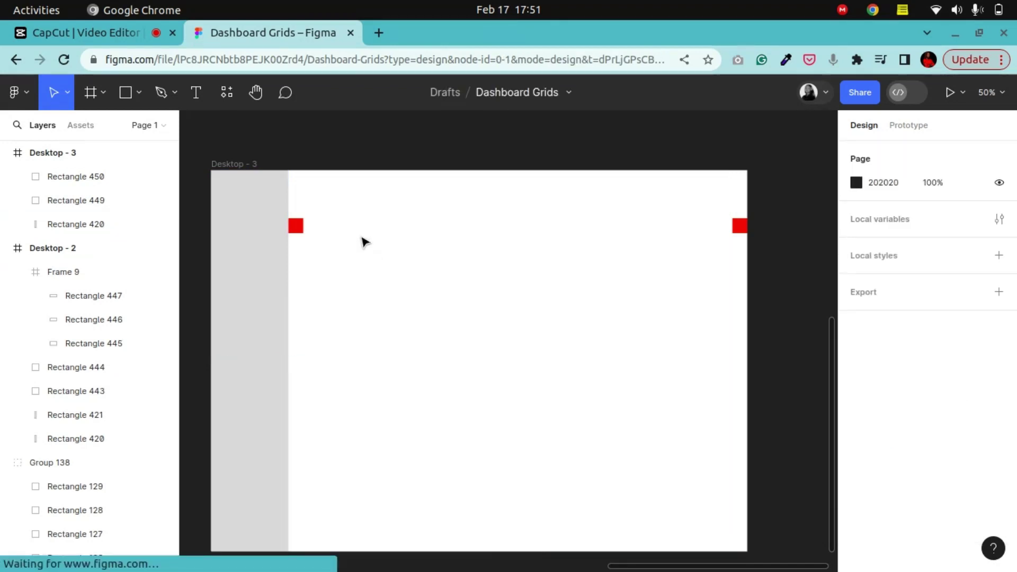
- Draw a 1152 × 1024 content frame inside Desktop - 3, spanning the full height between the two red squares
{"action": "left_click", "coordinate": [92, 93]}
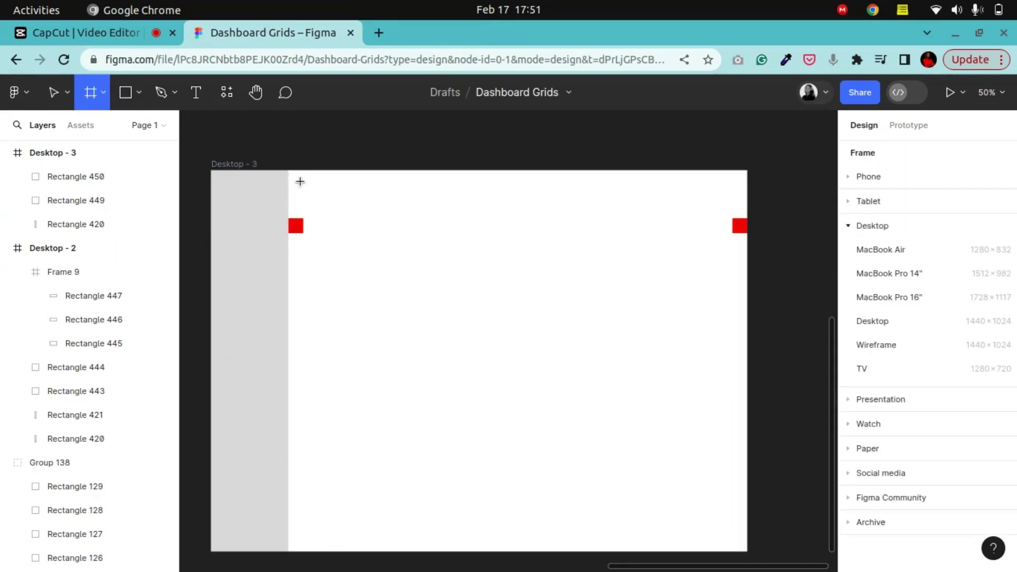
{"action": "left_click_drag", "start_coordinate": [303, 175], "coordinate": [733, 426]}
{"action": "left_click_drag", "start_coordinate": [303, 266], "coordinate": [306, 263]}
{"action": "left_click_drag", "start_coordinate": [424, 426], "coordinate": [423, 549]}
- Give the new content frame in Desktop - 3 a grey 9F9F9F fill
{"action": "scroll", "coordinate": [922, 456], "scroll_direction": "down", "scroll_amount": 3}
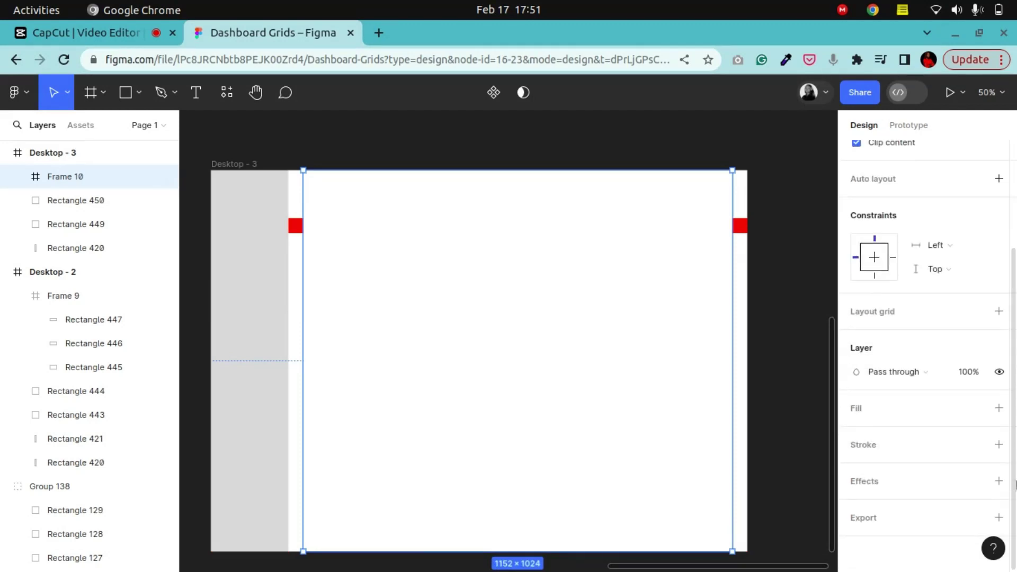
{"action": "left_click", "coordinate": [999, 408]}
{"action": "left_click", "coordinate": [857, 432]}
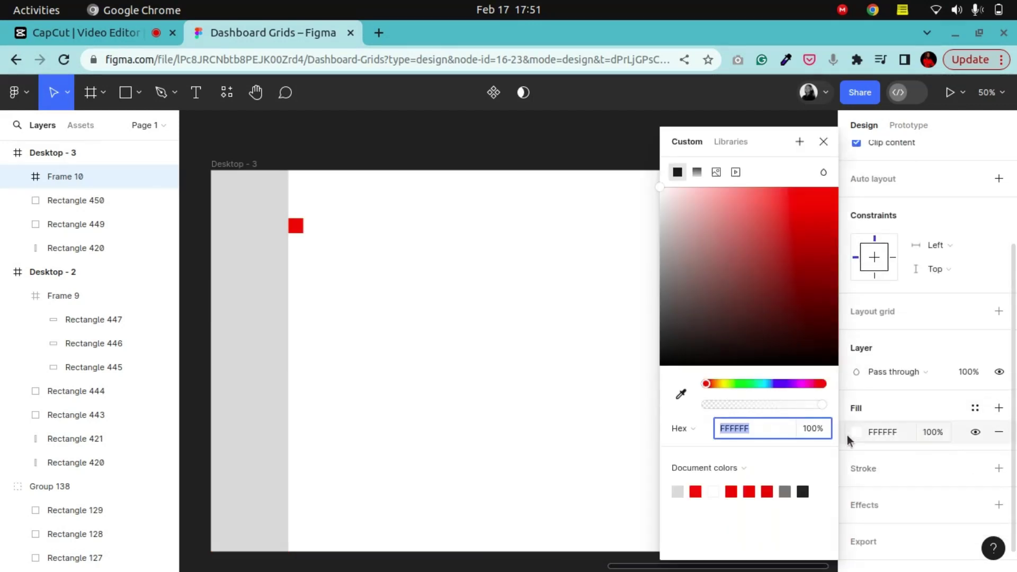
{"action": "left_click_drag", "start_coordinate": [694, 278], "coordinate": [659, 259]}
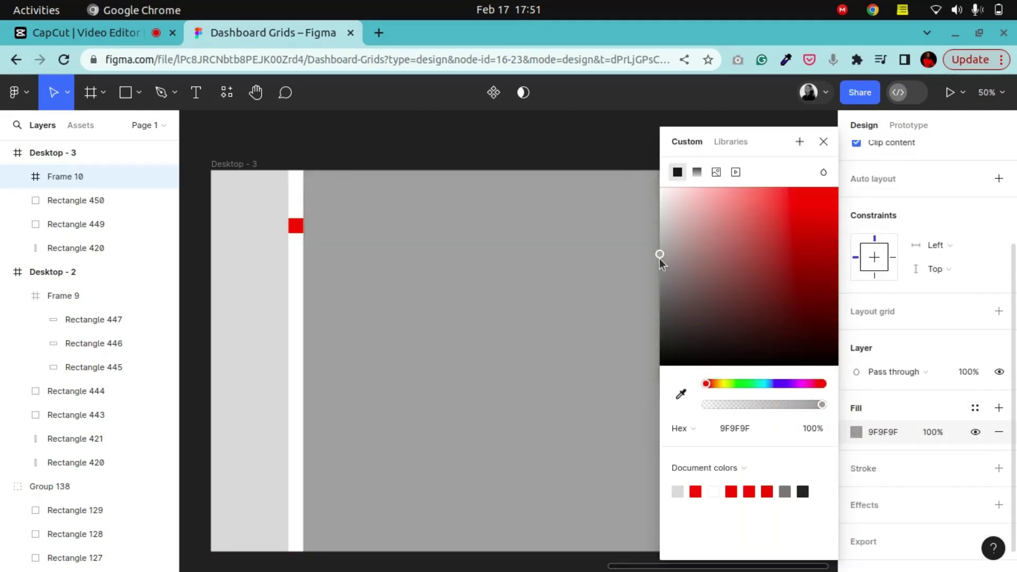
{"action": "left_click", "coordinate": [824, 142]}
{"action": "left_click", "coordinate": [768, 228]}
{"action": "left_click", "coordinate": [640, 252]}
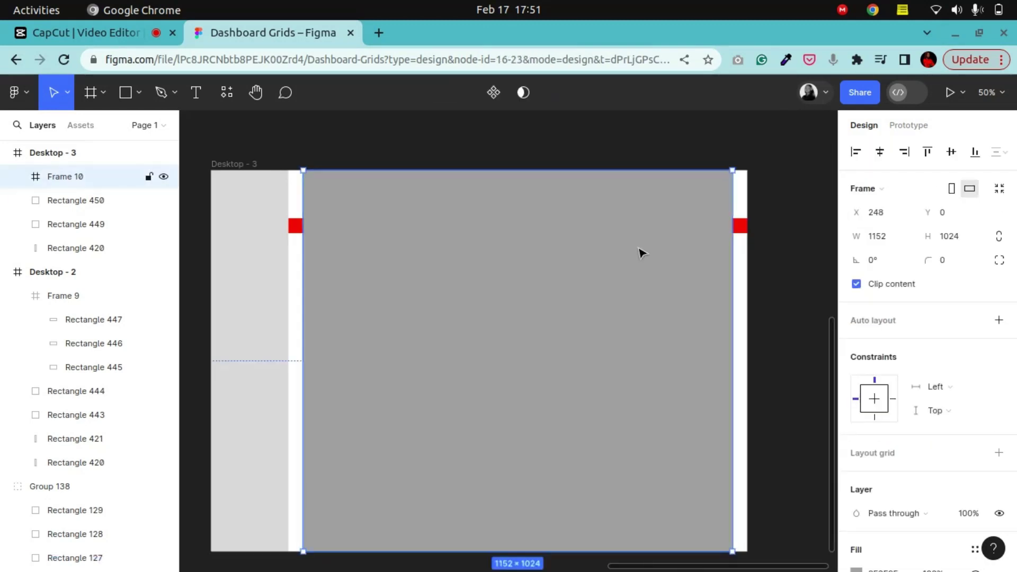
- Add a column layout grid to the grey content frame with a count of 12 and a gutter of 24
{"action": "scroll", "coordinate": [928, 371], "scroll_direction": "down", "scroll_amount": 3}
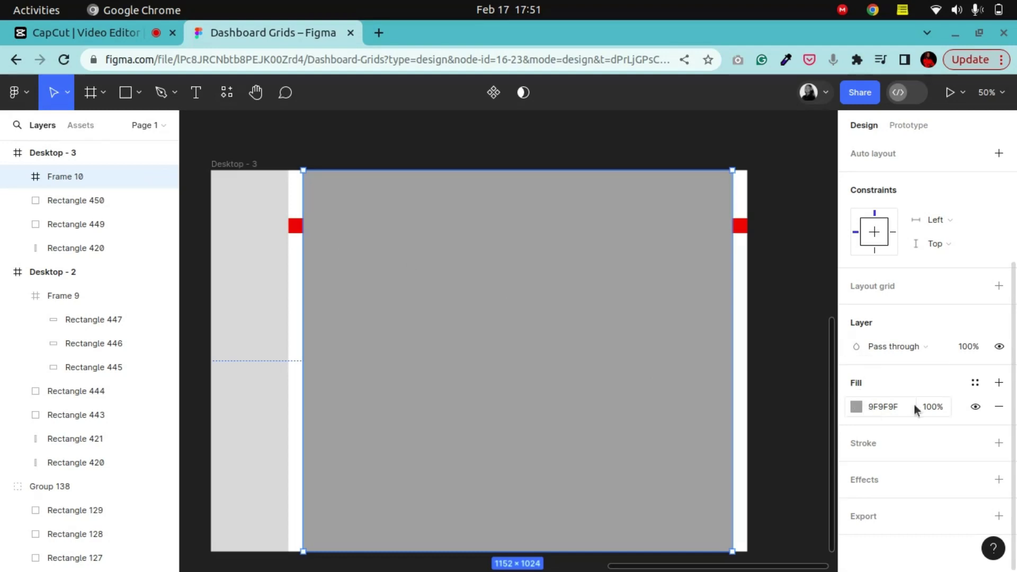
{"action": "left_click", "coordinate": [995, 287]}
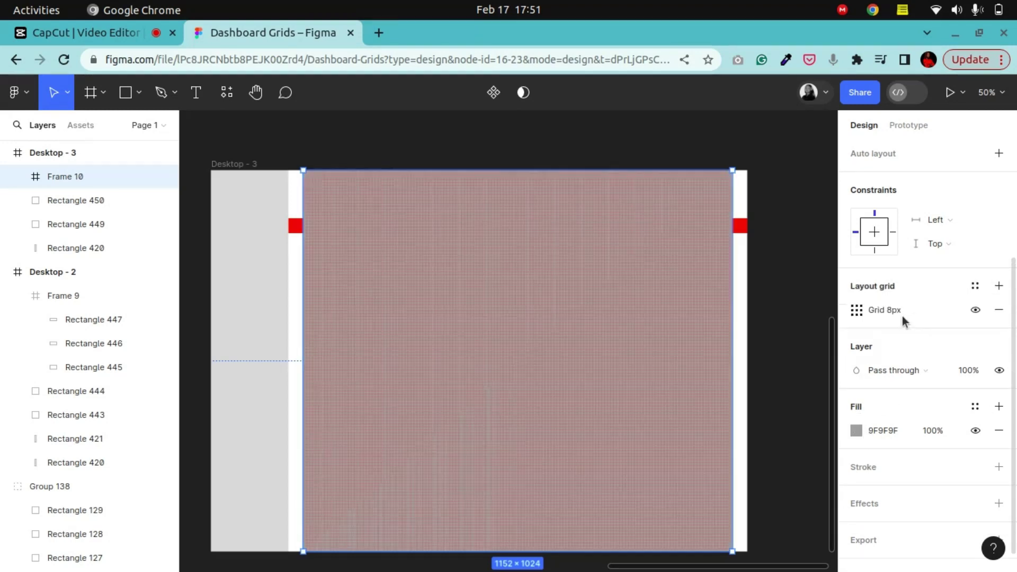
{"action": "left_click", "coordinate": [858, 310]}
{"action": "left_click", "coordinate": [689, 313]}
{"action": "left_click", "coordinate": [705, 331]}
{"action": "left_click", "coordinate": [707, 370]}
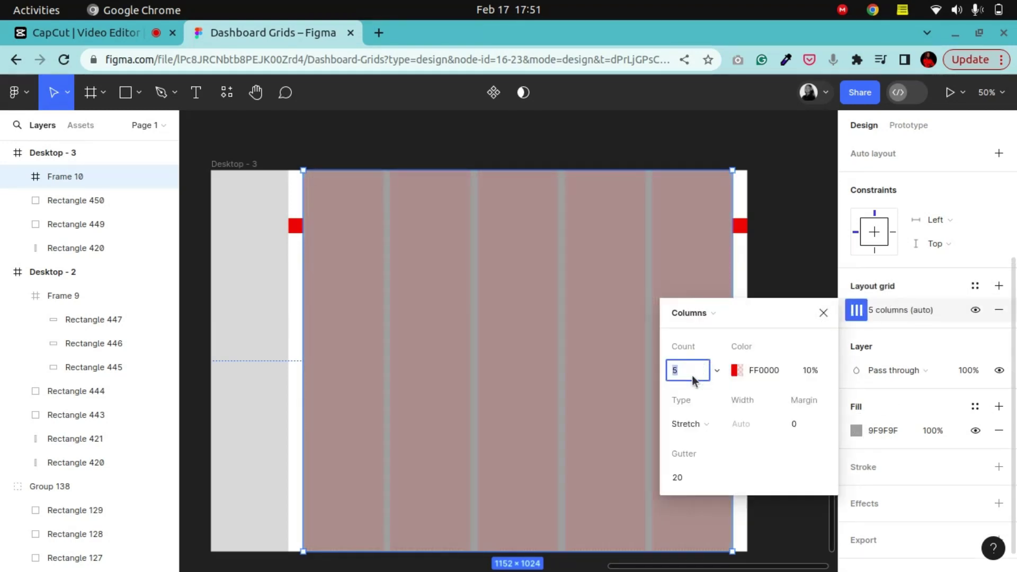
{"action": "type", "text": "12"}
{"action": "key", "text": "Return"}
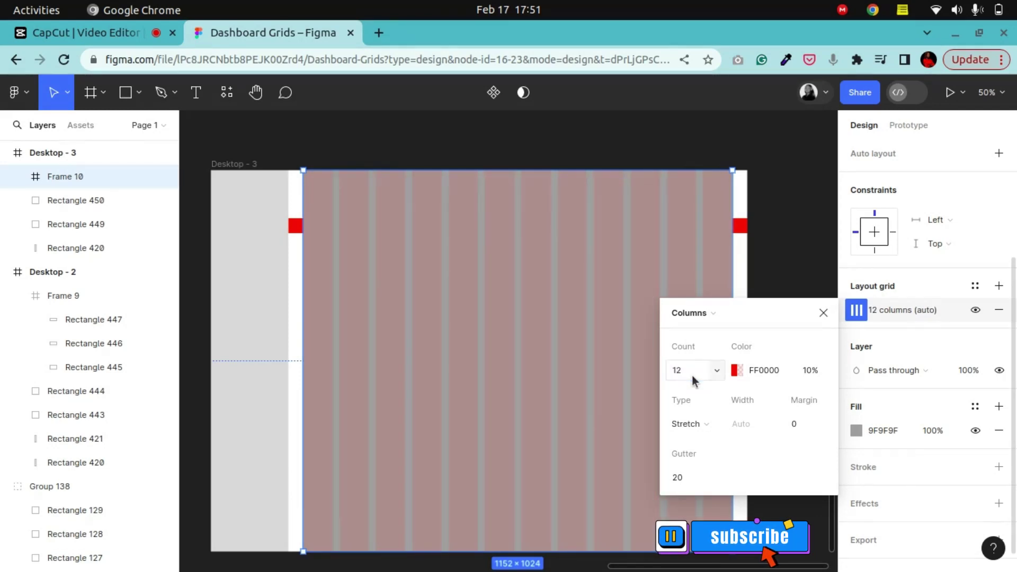
{"action": "left_click", "coordinate": [685, 479]}
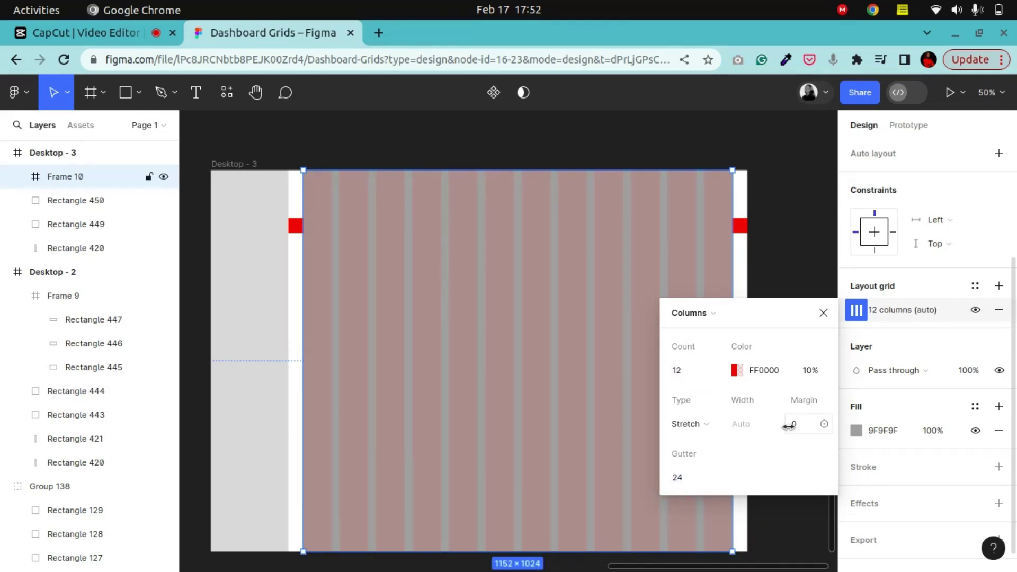
- Change the column grid's type to Center and set the column width to 74
{"action": "left_click", "coordinate": [710, 424]}
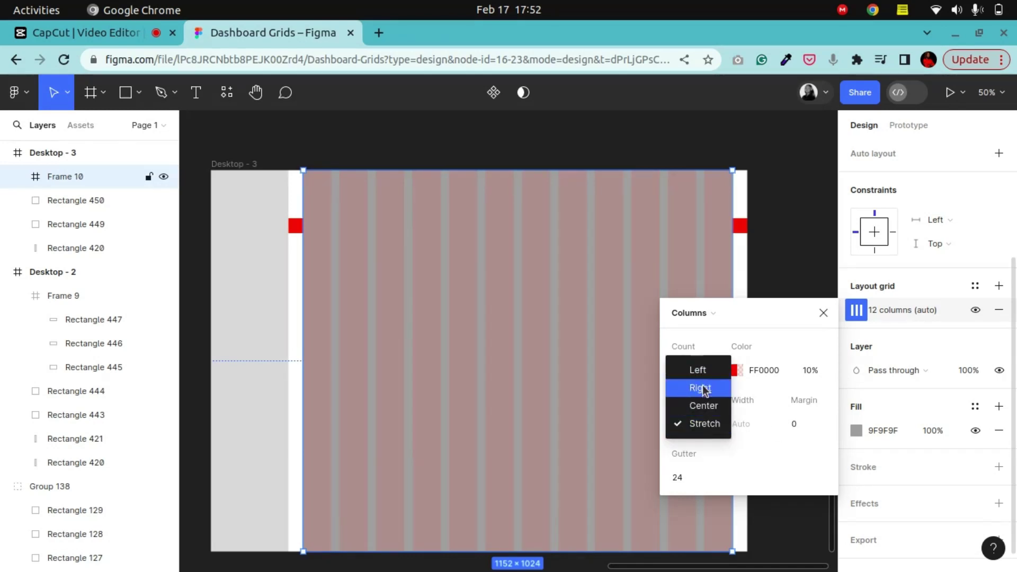
{"action": "left_click", "coordinate": [698, 406]}
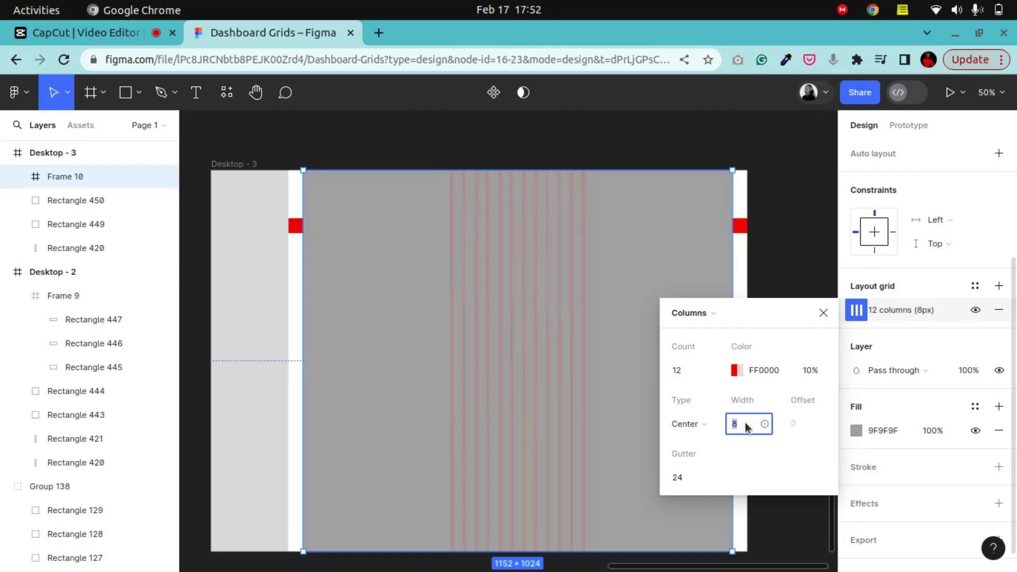
{"action": "key", "text": "Up"}
{"action": "key", "text": "Up"}
{"action": "key", "text": "Up"}
{"action": "key", "text": "Up"}
{"action": "key", "text": "Up"}
{"action": "key", "text": "Up"}
{"action": "key", "text": "Up"}
{"action": "key", "text": "Up"}
{"action": "key", "text": "Up"}
{"action": "key", "text": "Up"}
{"action": "key", "text": "Up"}
{"action": "key", "text": "Up"}
{"action": "key", "text": "Up"}
{"action": "key", "text": "Up"}
{"action": "key", "text": "Up"}
{"action": "key", "text": "Up"}
{"action": "key", "text": "Up"}
{"action": "key", "text": "Up"}
{"action": "key", "text": "Up"}
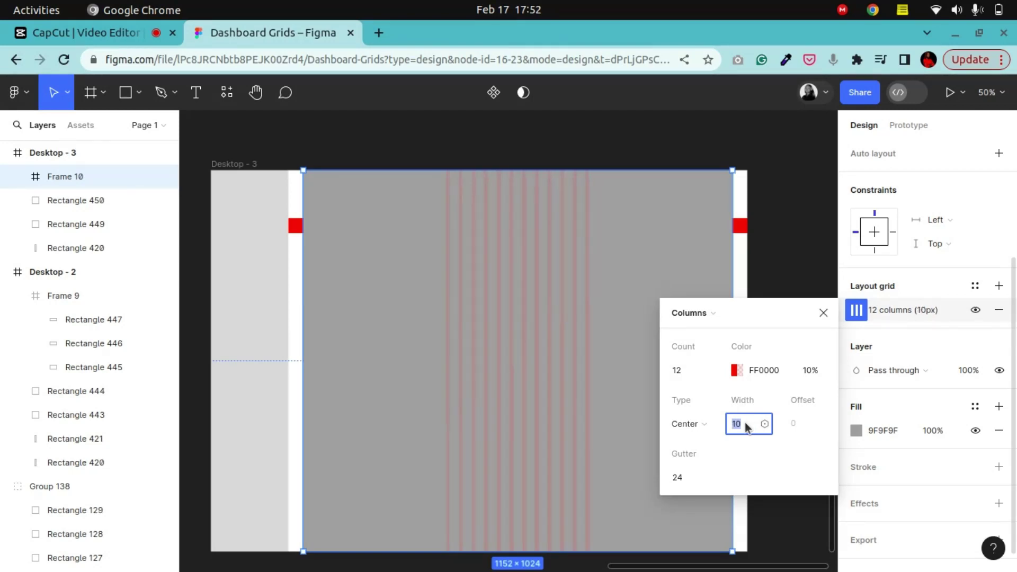
{"action": "key", "text": "Up"}
{"action": "key", "text": "Up"}
{"action": "key", "text": "Up"}
{"action": "key", "text": "Up"}
{"action": "key", "text": "Up"}
{"action": "key", "text": "Up"}
{"action": "key", "text": "Up"}
{"action": "key", "text": "Up"}
{"action": "key", "text": "Up"}
{"action": "key", "text": "Up"}
{"action": "key", "text": "Up"}
{"action": "key", "text": "Up"}
{"action": "key", "text": "Up"}
{"action": "key", "text": "Up"}
{"action": "key", "text": "Up"}
{"action": "key", "text": "Up"}
{"action": "key", "text": "Up"}
{"action": "key", "text": "Up"}
{"action": "key", "text": "Up"}
{"action": "key", "text": "Up"}
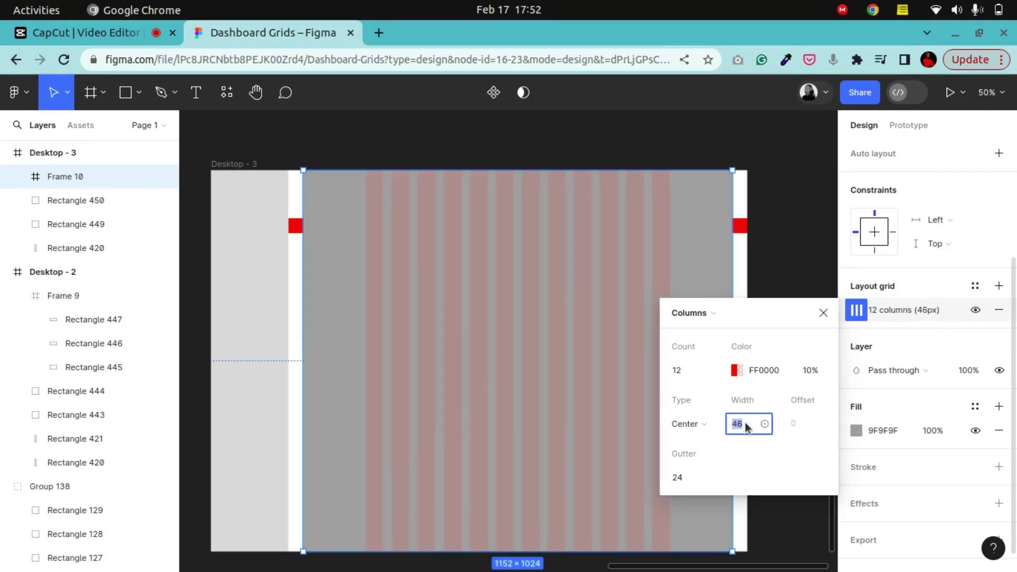
{"action": "key", "text": "Up"}
{"action": "key", "text": "Up"}
{"action": "key", "text": "Up"}
{"action": "key", "text": "Up"}
{"action": "key", "text": "Up"}
{"action": "key", "text": "Up"}
{"action": "key", "text": "Up"}
{"action": "key", "text": "Up"}
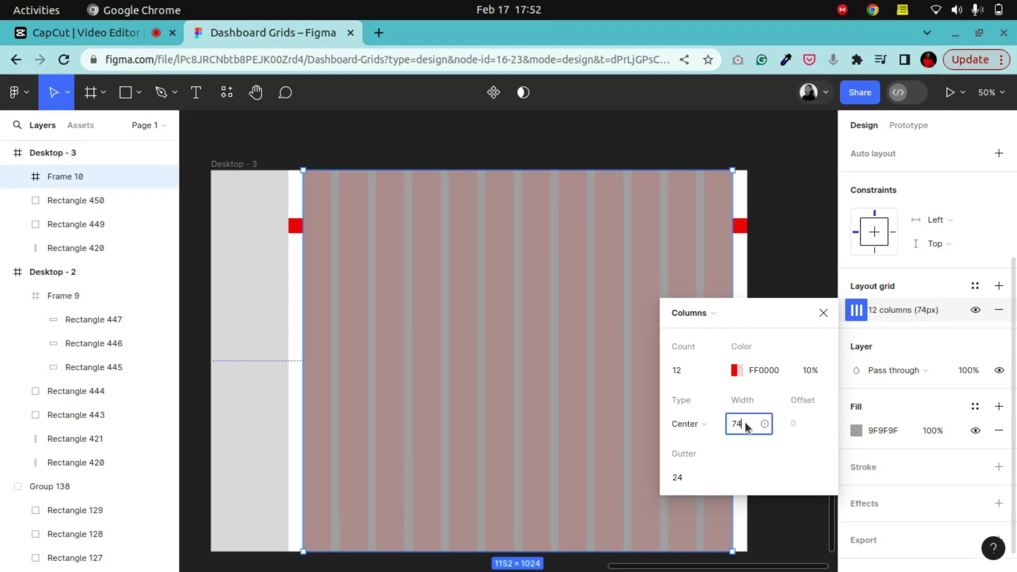
{"action": "key", "text": "Return"}
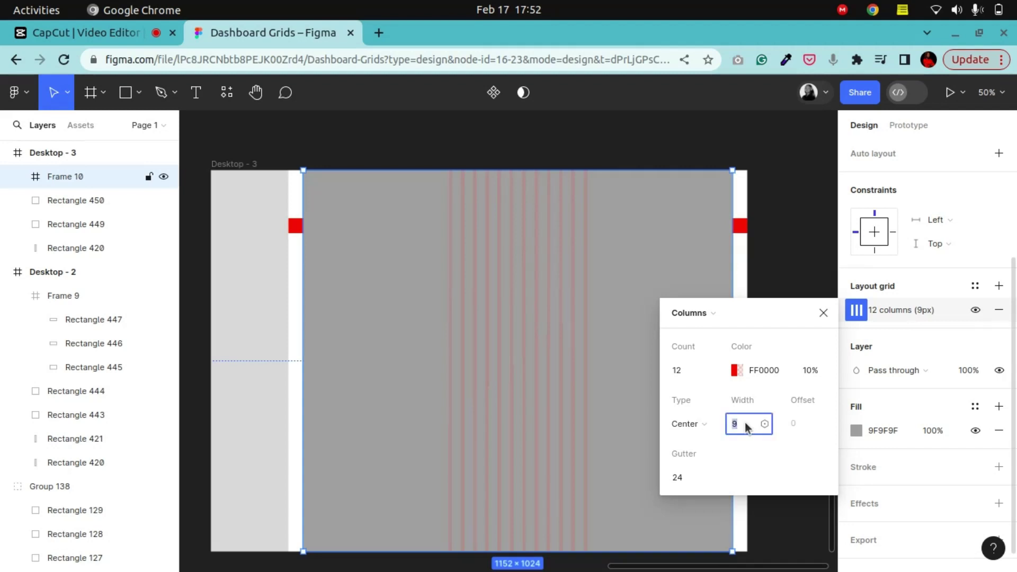
{"action": "key", "text": "Return"}
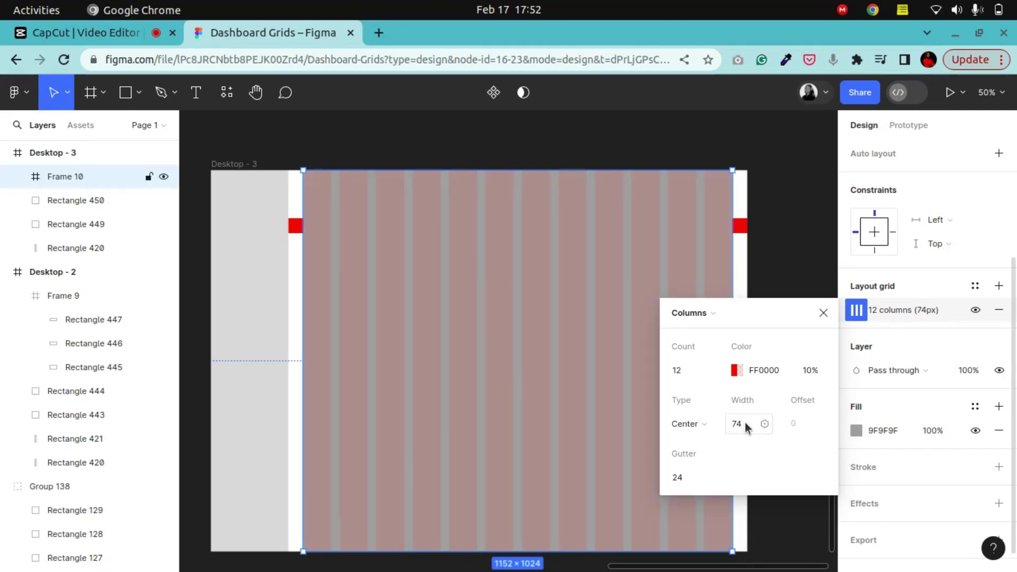
{"action": "left_click", "coordinate": [824, 313]}
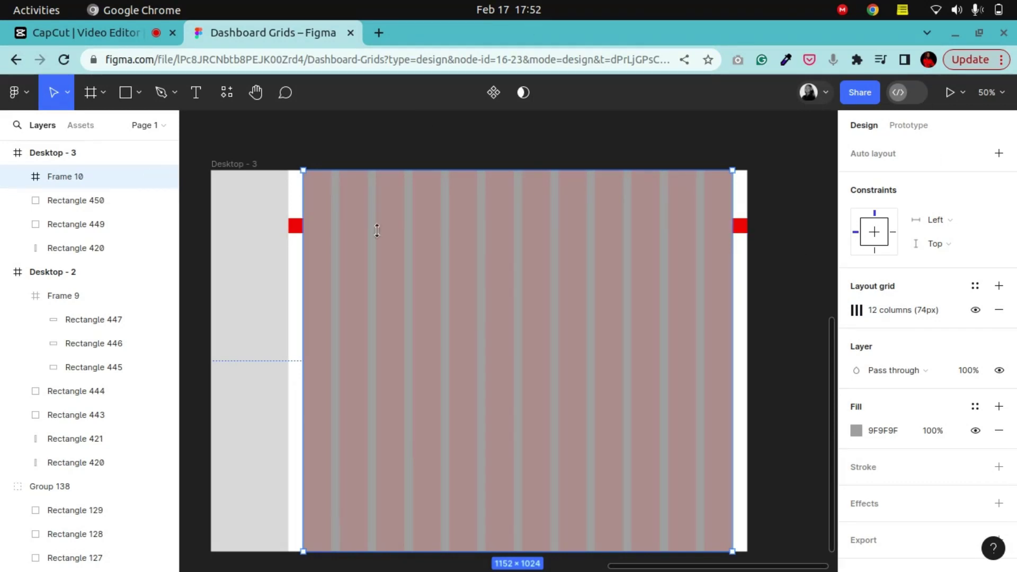
- Review the column grids on the MacBook Pro 14" - 3, MacBook Pro 14" - 2 and MacBook Pro 14" - 1 frames
{"action": "key", "text": "h"}
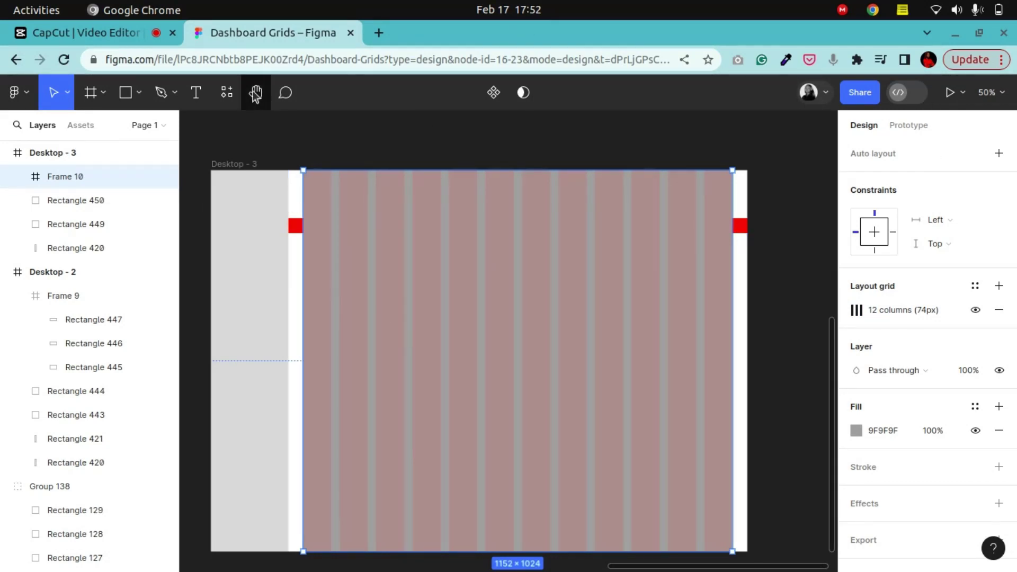
{"action": "scroll", "coordinate": [371, 397], "scroll_direction": "up", "scroll_amount": 10}
{"action": "left_click_drag", "start_coordinate": [460, 331], "coordinate": [452, 304]}
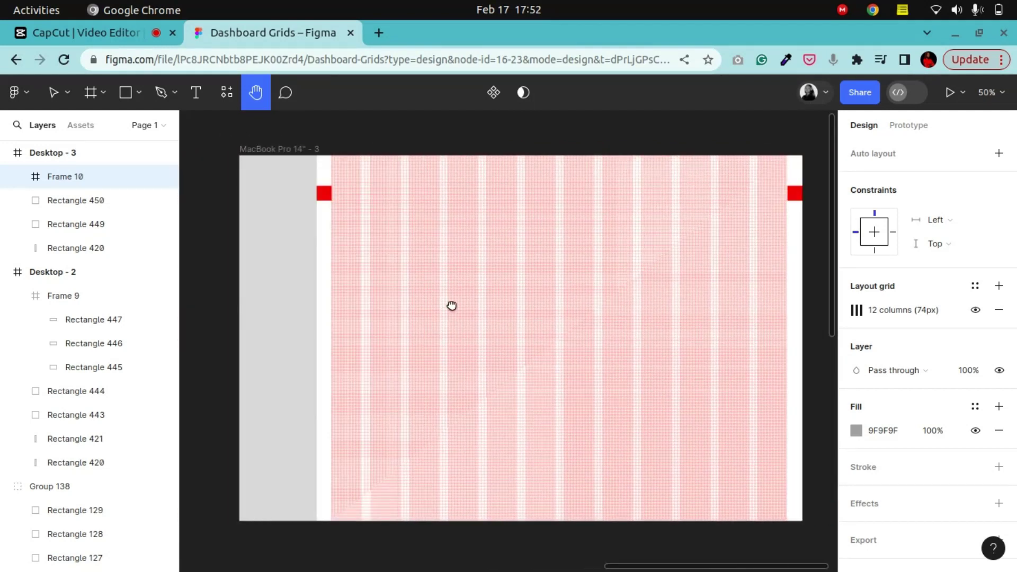
{"action": "scroll", "coordinate": [393, 295], "scroll_direction": "left", "scroll_amount": 7}
{"action": "left_click_drag", "start_coordinate": [351, 282], "coordinate": [530, 291]}
{"action": "scroll", "coordinate": [531, 291], "scroll_direction": "left", "scroll_amount": 10}
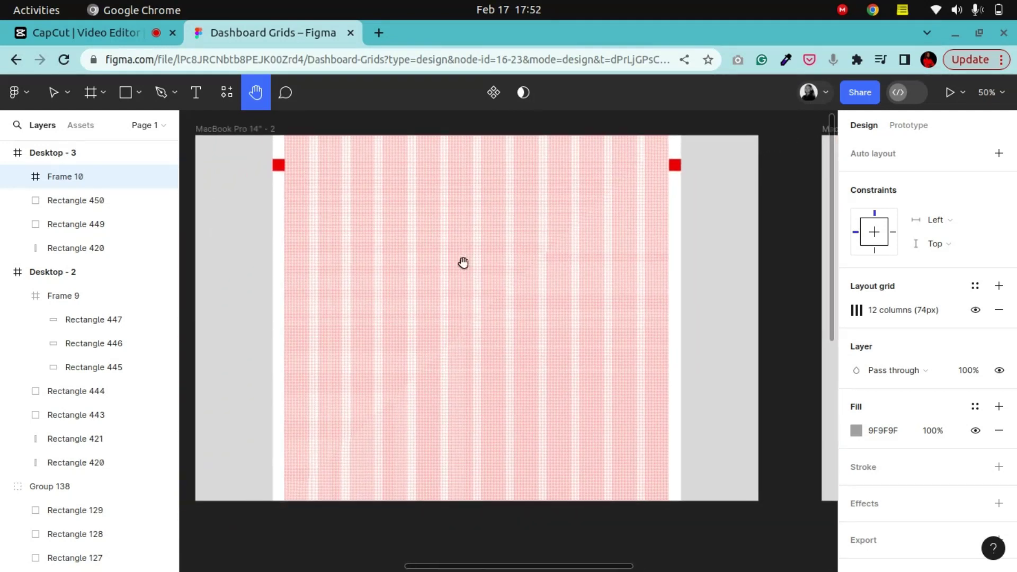
{"action": "scroll", "coordinate": [395, 263], "scroll_direction": "left", "scroll_amount": 7}
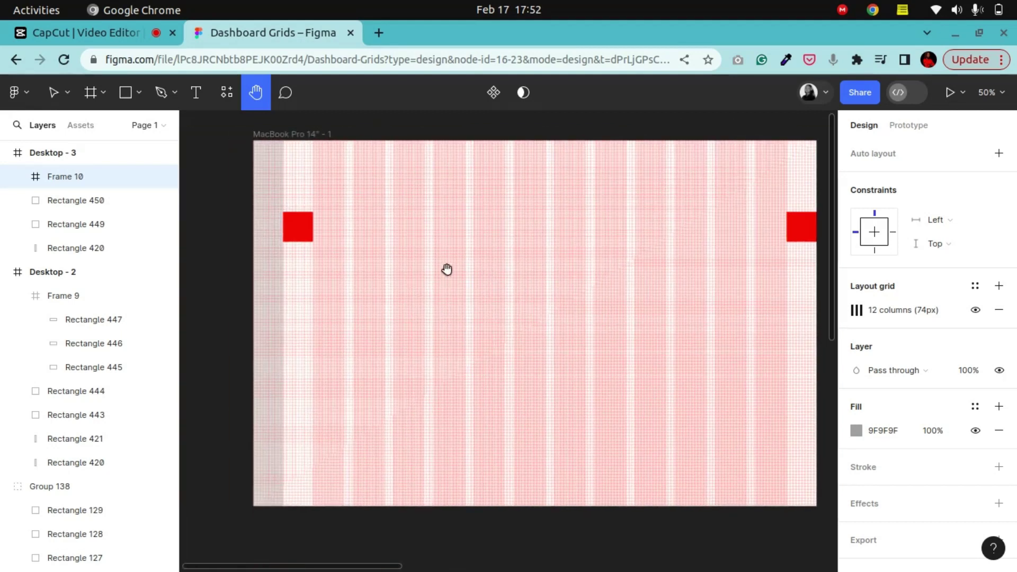
{"action": "scroll", "coordinate": [447, 270], "scroll_direction": "right", "scroll_amount": 1}
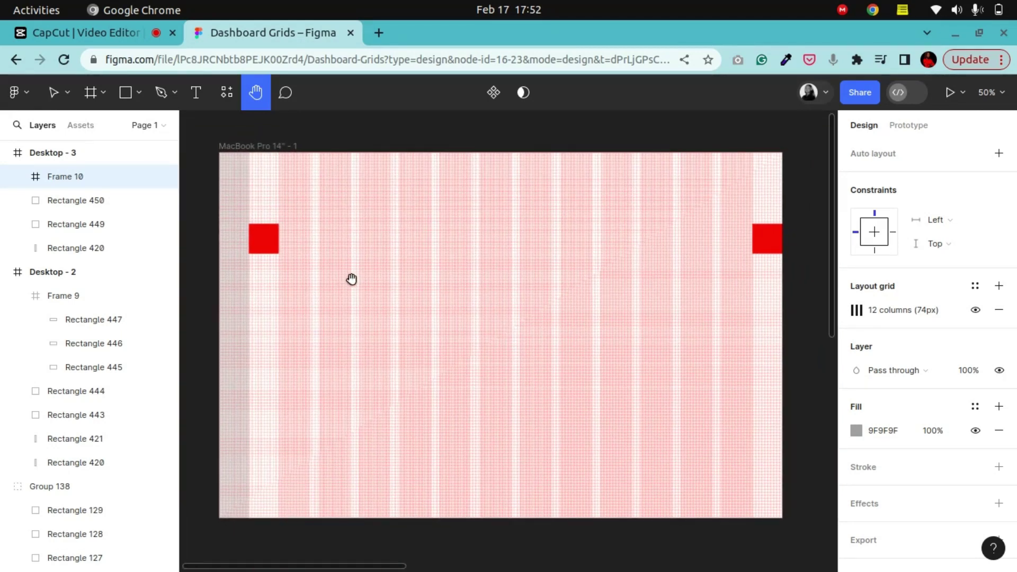